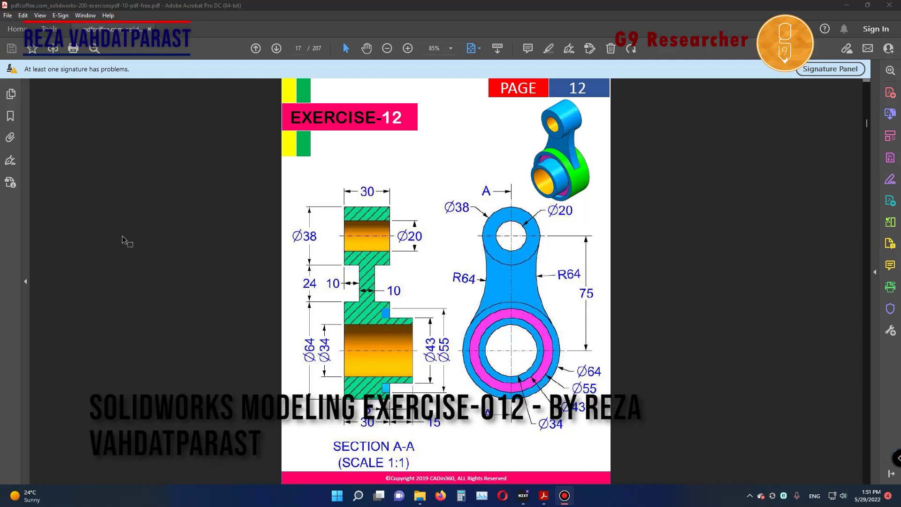
Step: Launch SOLIDWORKS 2022 from the Start menu and open a new blank part, Part1
click(335, 493)
text(s)
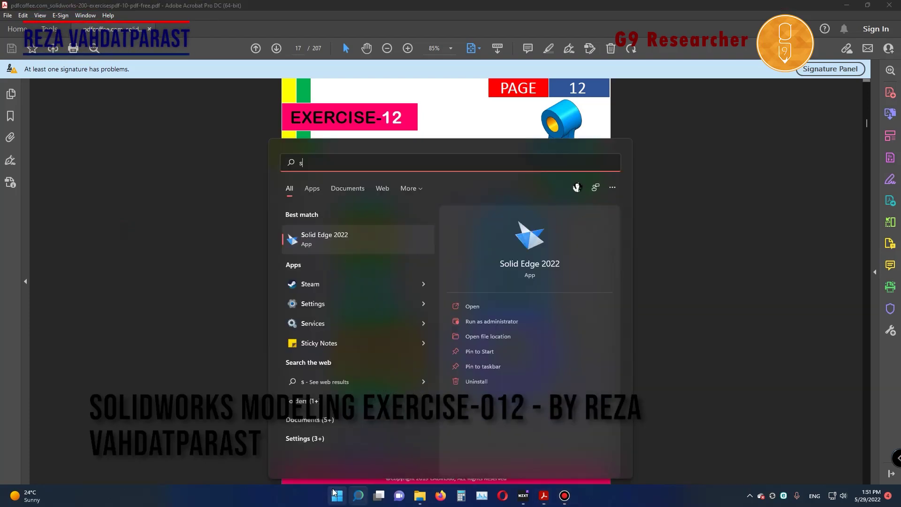
text(olidwo)
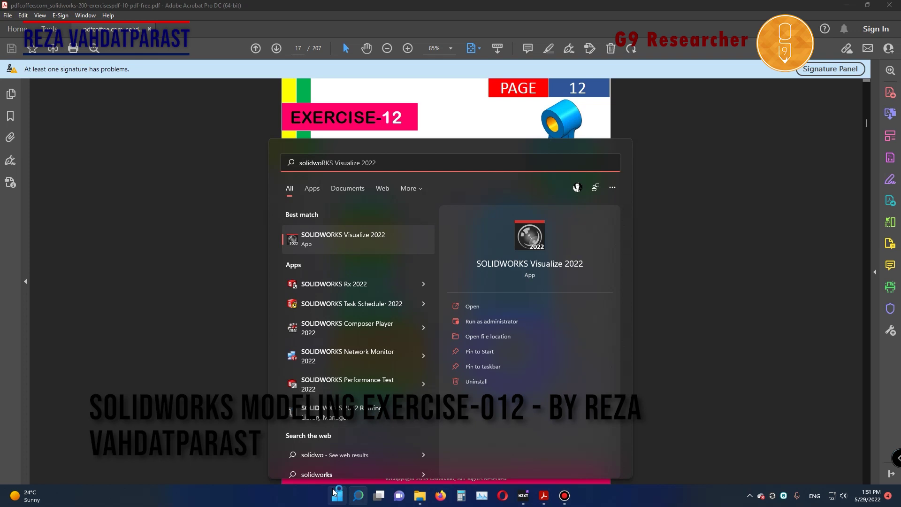
click(239, 352)
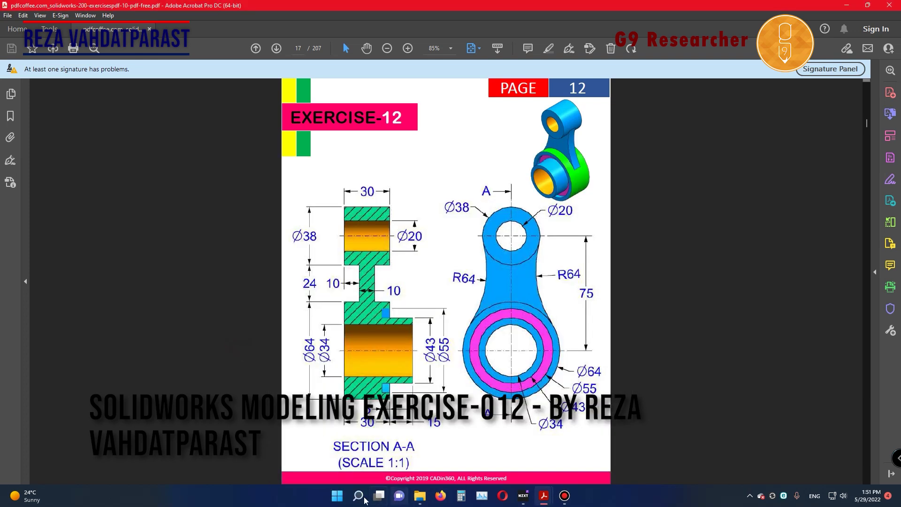
key(super)
click(485, 244)
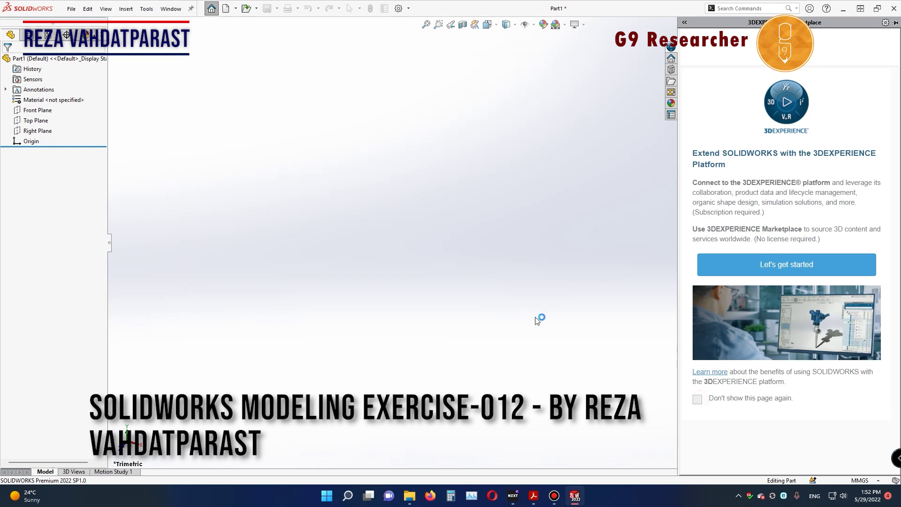
click(333, 238)
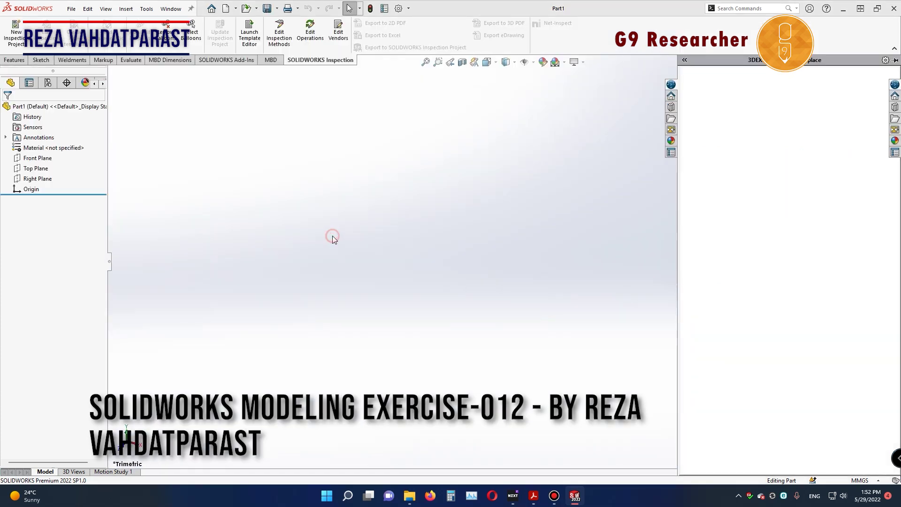
click(534, 496)
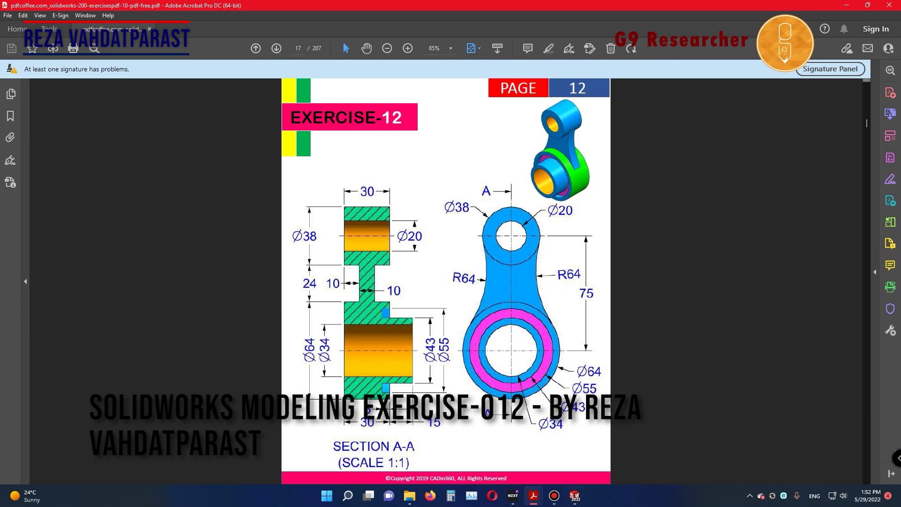
click(577, 499)
Step: Start a Front Plane sketch with a vertical construction line through the origin
click(37, 158)
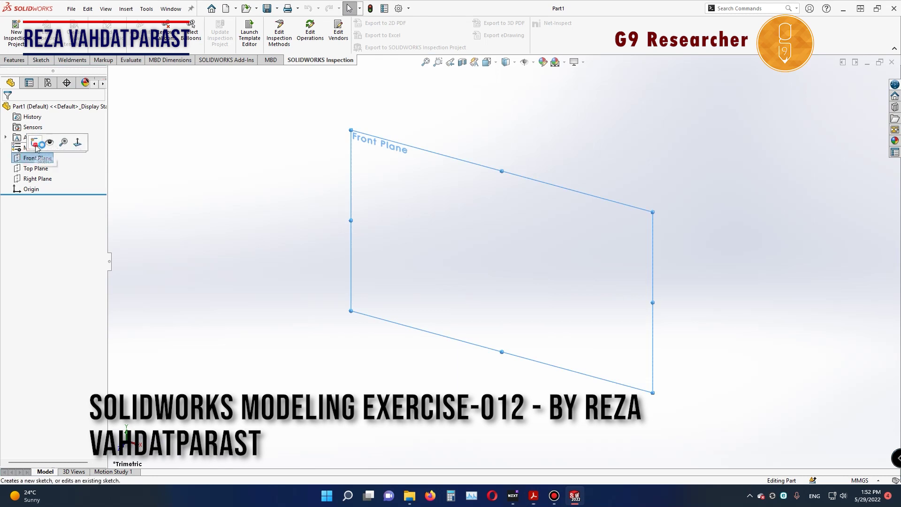
click(52, 142)
click(80, 25)
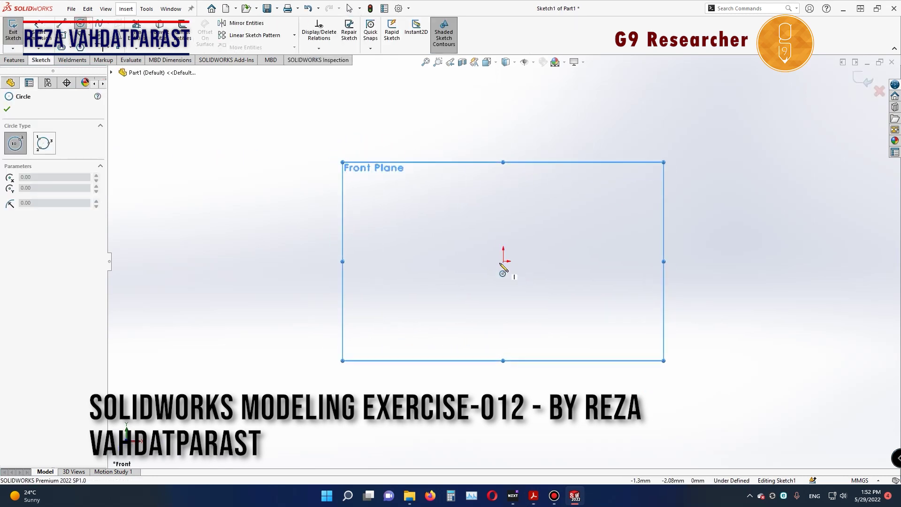
click(542, 474)
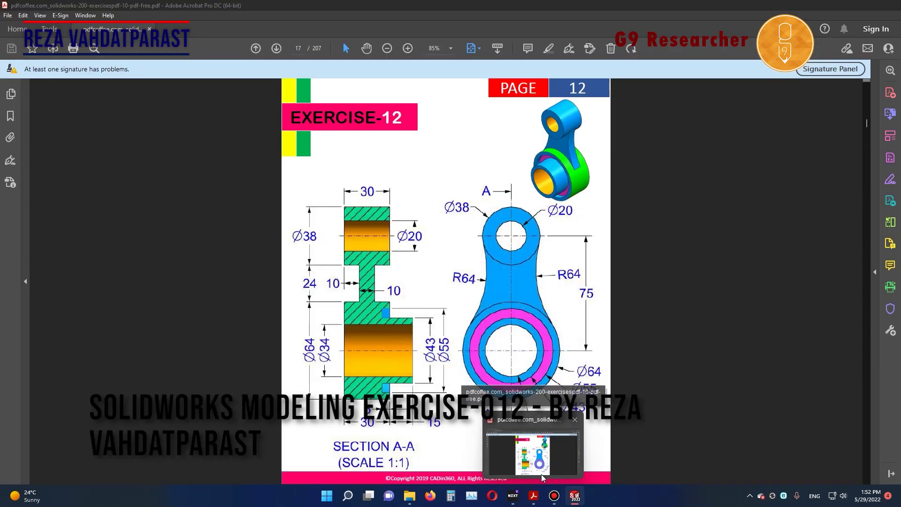
click(542, 474)
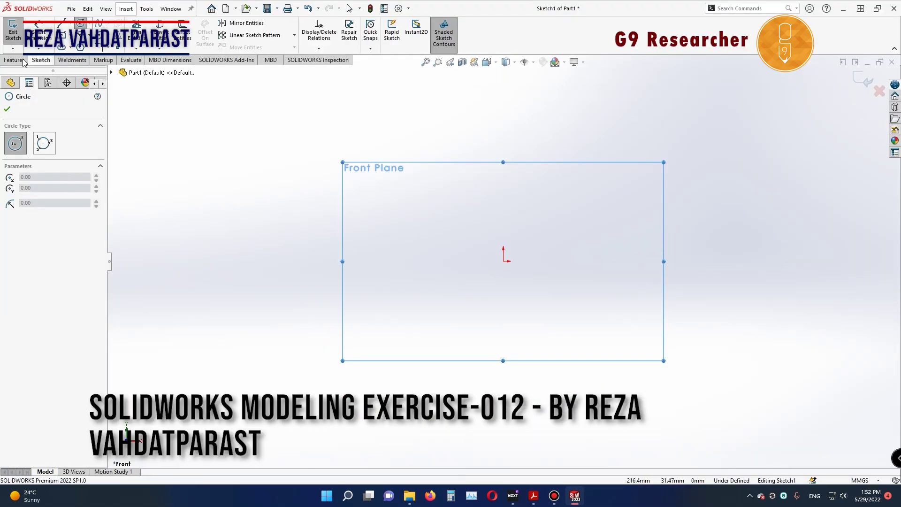
click(61, 26)
click(20, 182)
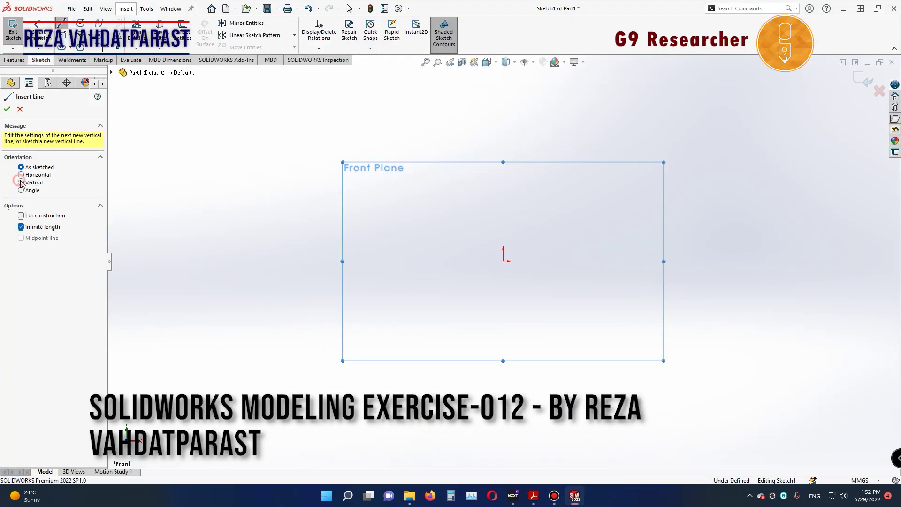
click(503, 262)
key(Escape)
Step: Draw a large circle at the origin and a smaller circle above it on the centreline
key(c)
click(503, 261)
click(430, 305)
key(z)
click(503, 118)
click(491, 139)
click(535, 495)
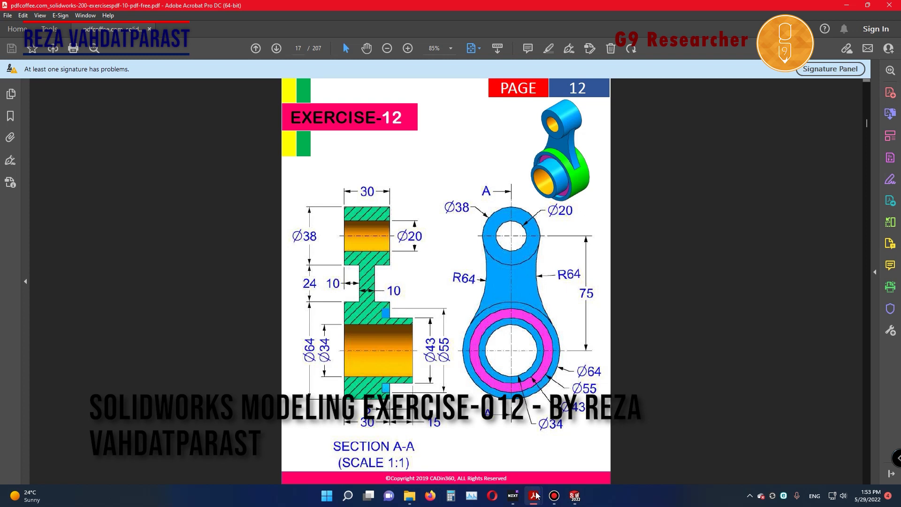
Step: Dimension the large origin circle to Ø64
click(574, 496)
key(Escape)
click(529, 234)
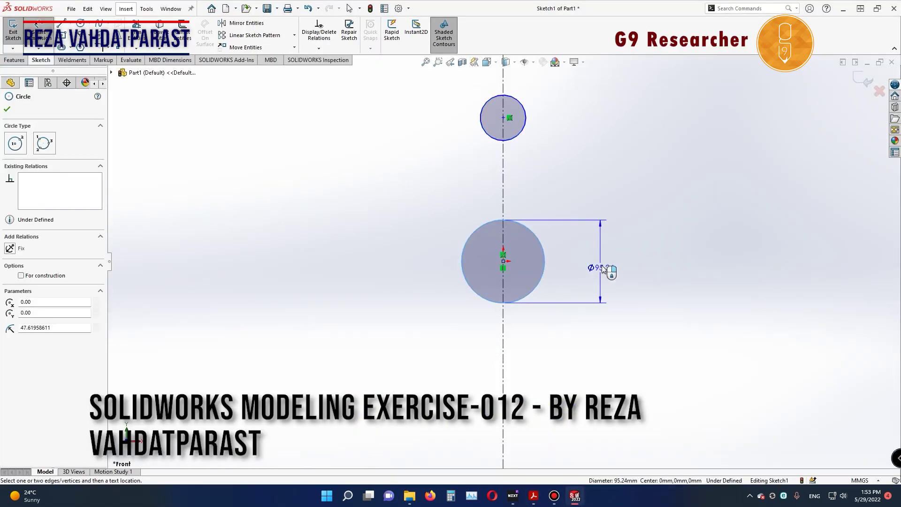
click(604, 268)
text(64)
key(Return)
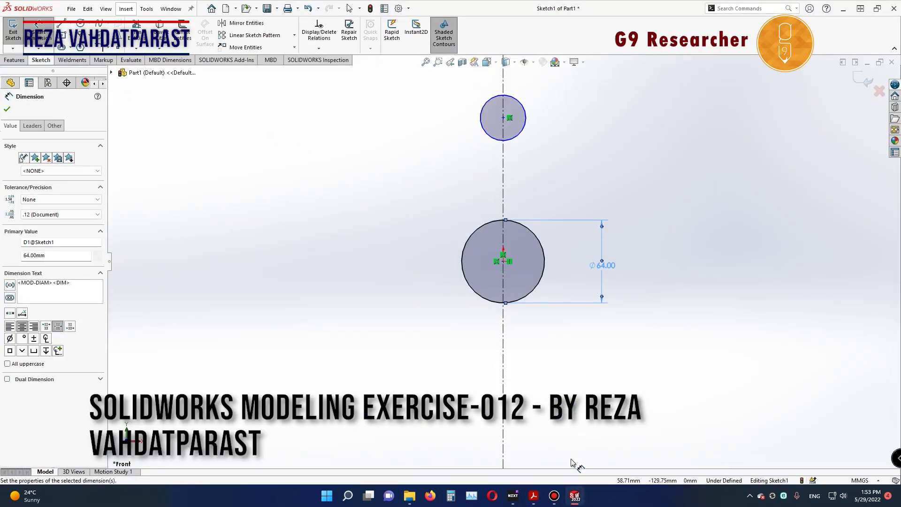
click(533, 467)
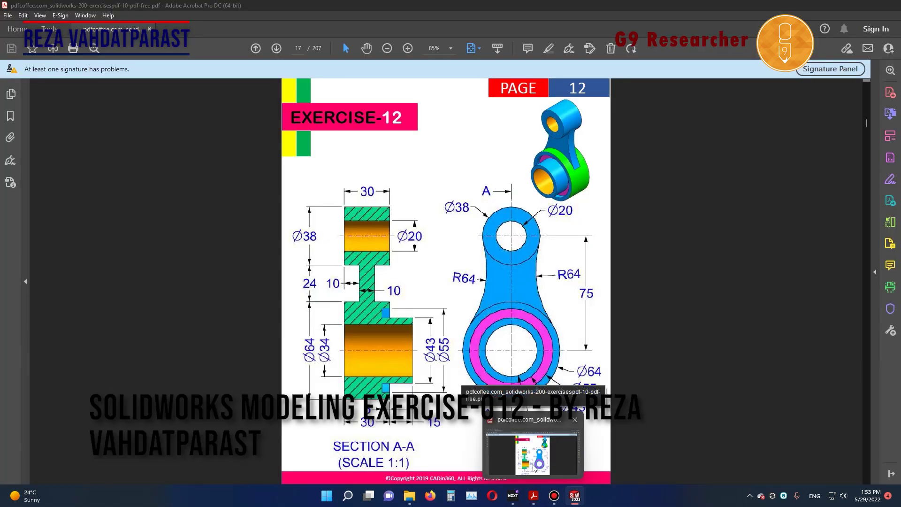
key(alt+Tab)
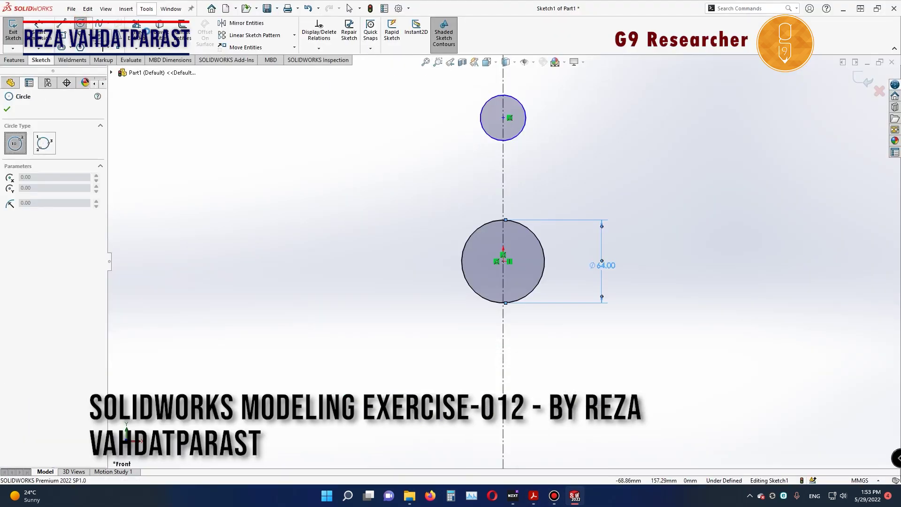
click(547, 97)
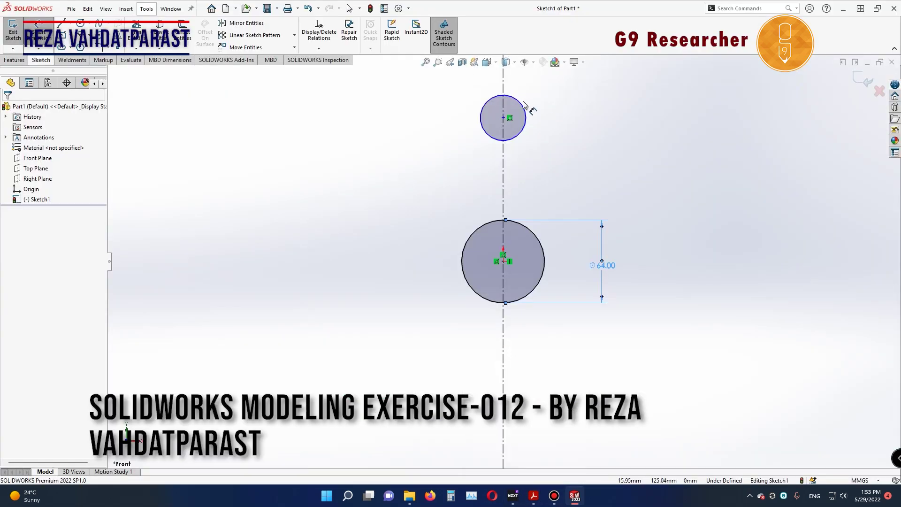
Step: Dimension the small upper circle to Ø38
click(524, 105)
click(577, 117)
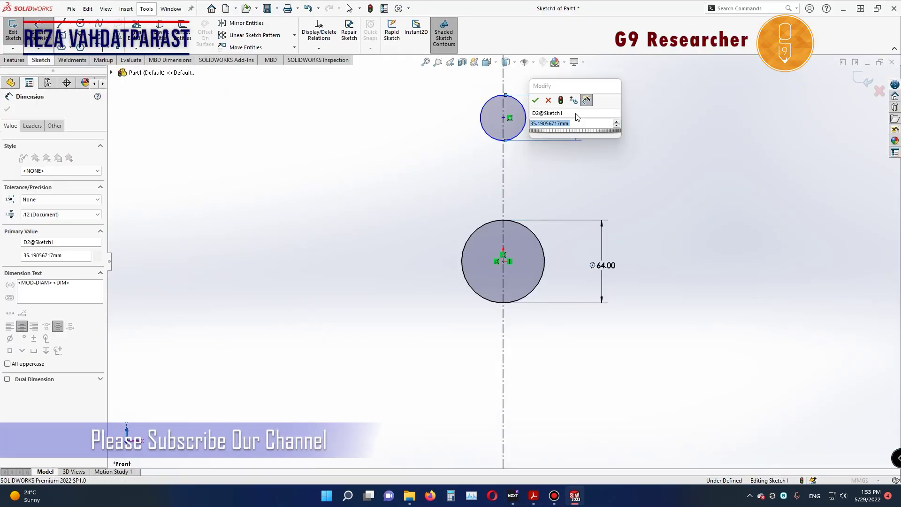
text(38)
key(Return)
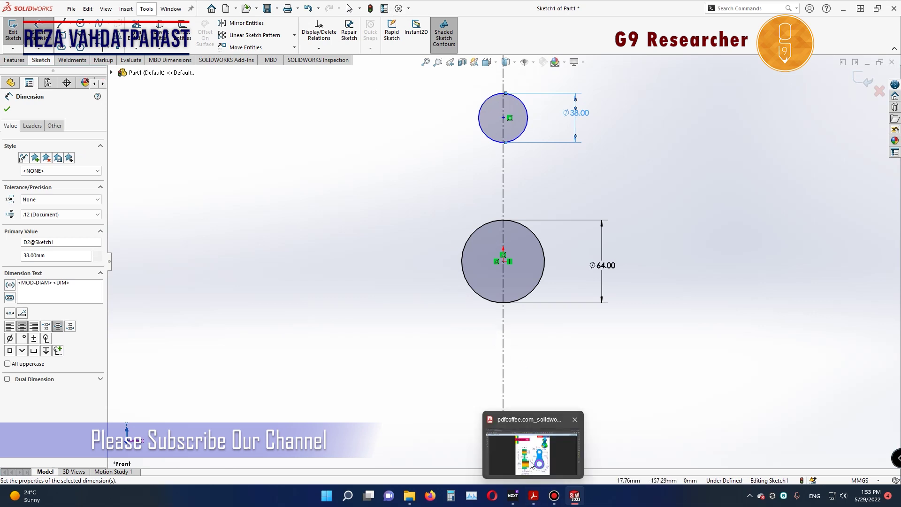
Step: Set the distance between the two circle centres to 75
mouse_move(533, 496)
click(504, 118)
click(504, 261)
click(720, 197)
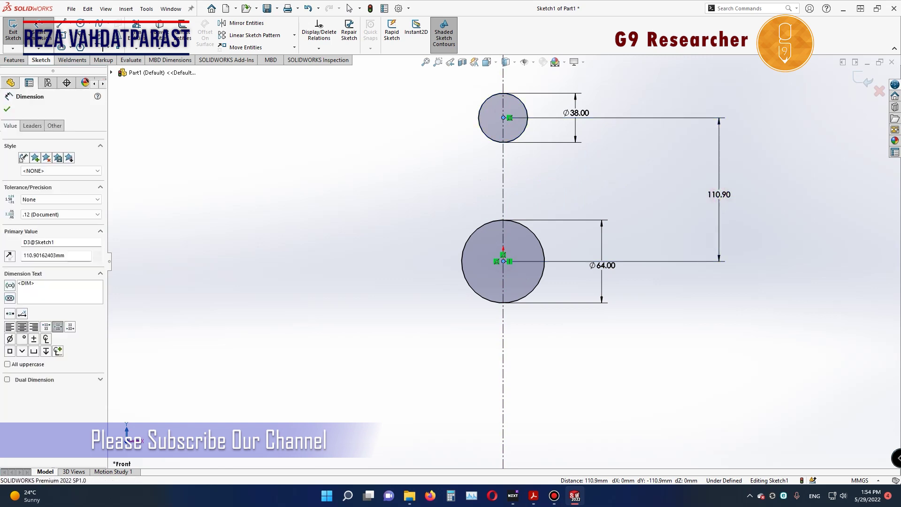
text(75)
key(Return)
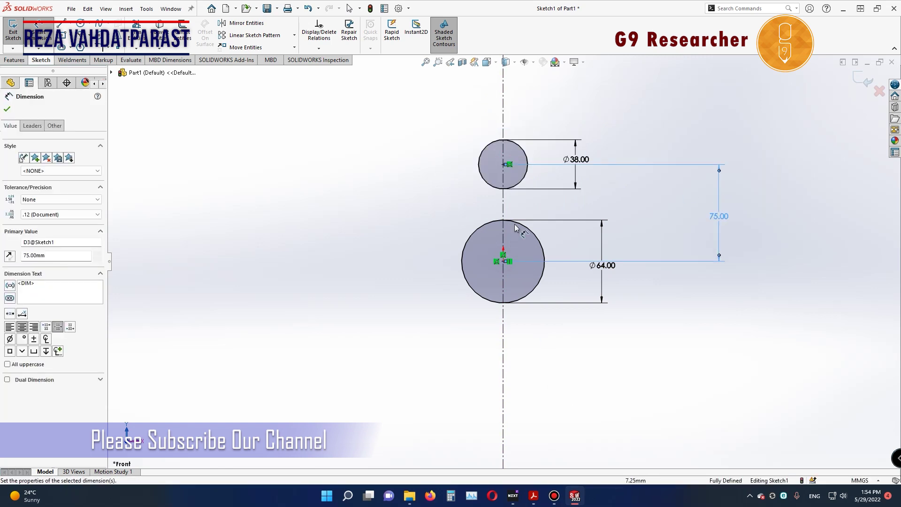
Step: Begin a centre-point arc from the small circle's left edge toward the large circle
click(78, 38)
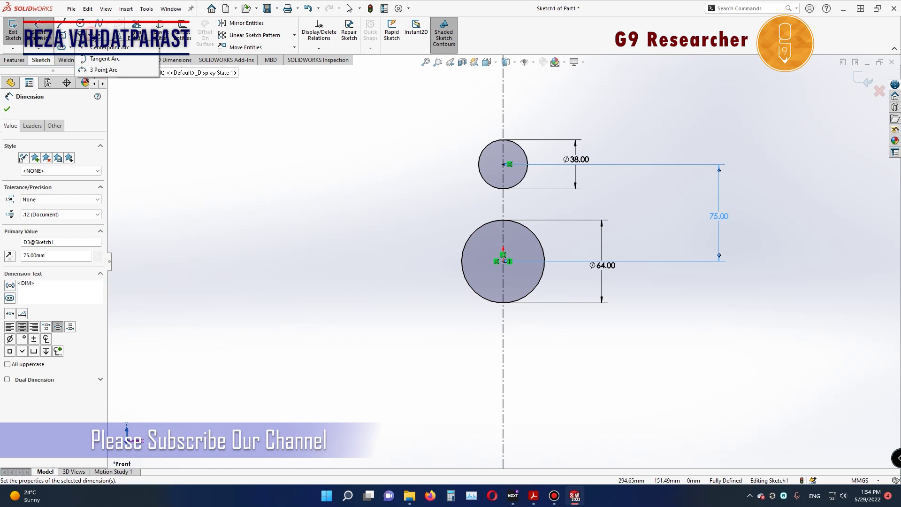
click(97, 59)
click(478, 164)
click(463, 258)
Step: Draw a three-point arc joining the small and large circles on the left
key(Escape)
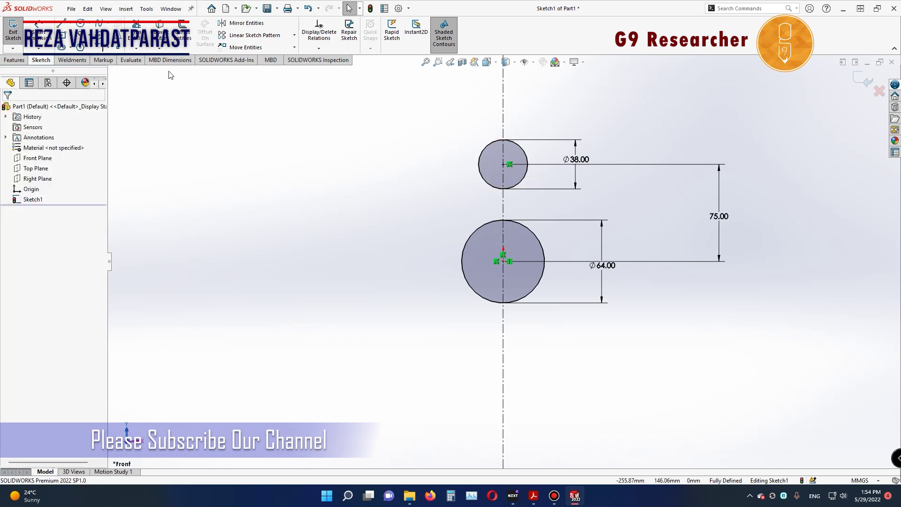
click(78, 38)
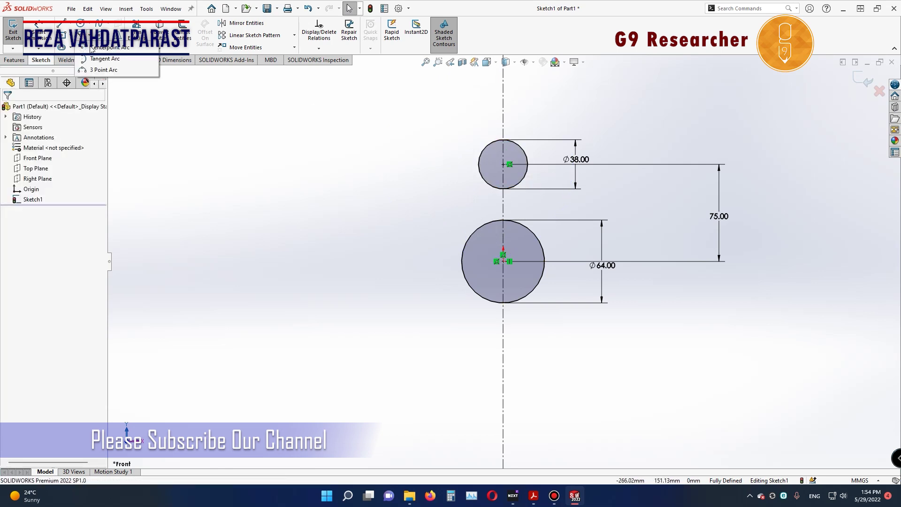
click(103, 70)
click(478, 164)
click(461, 261)
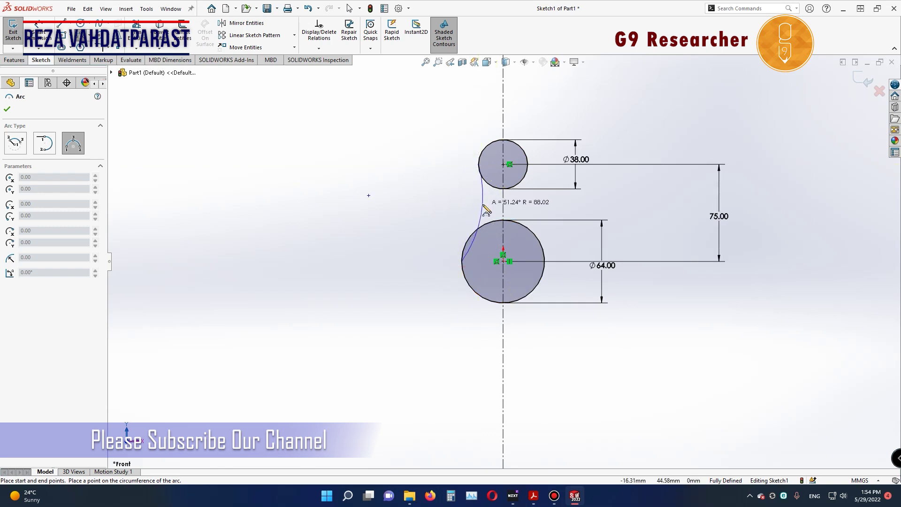
key(Escape)
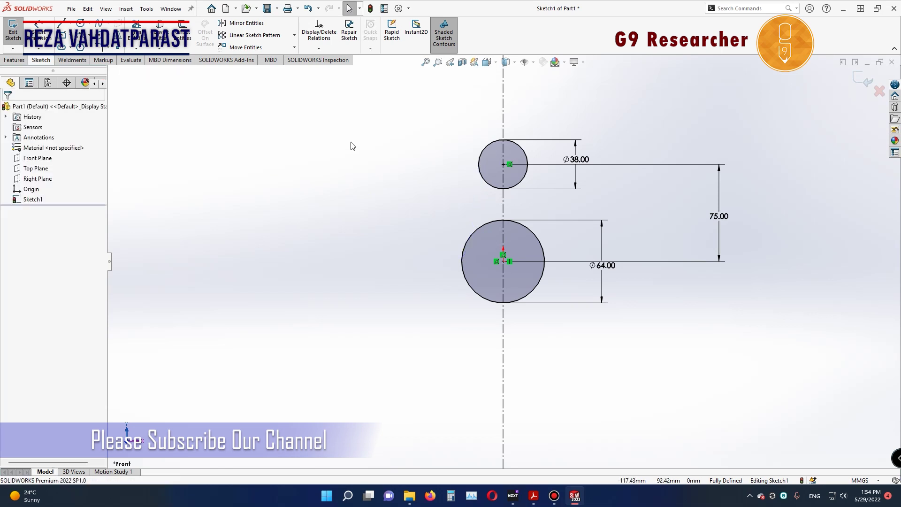
click(80, 46)
click(478, 164)
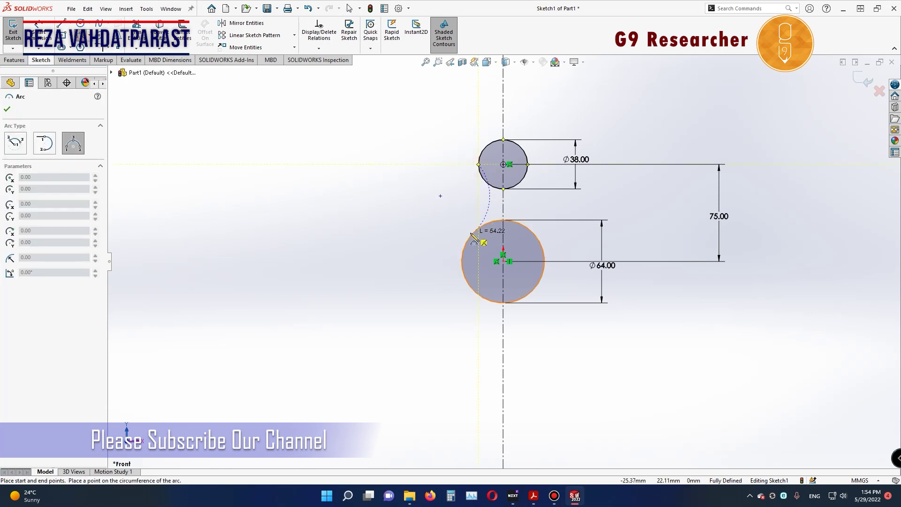
click(471, 235)
click(478, 200)
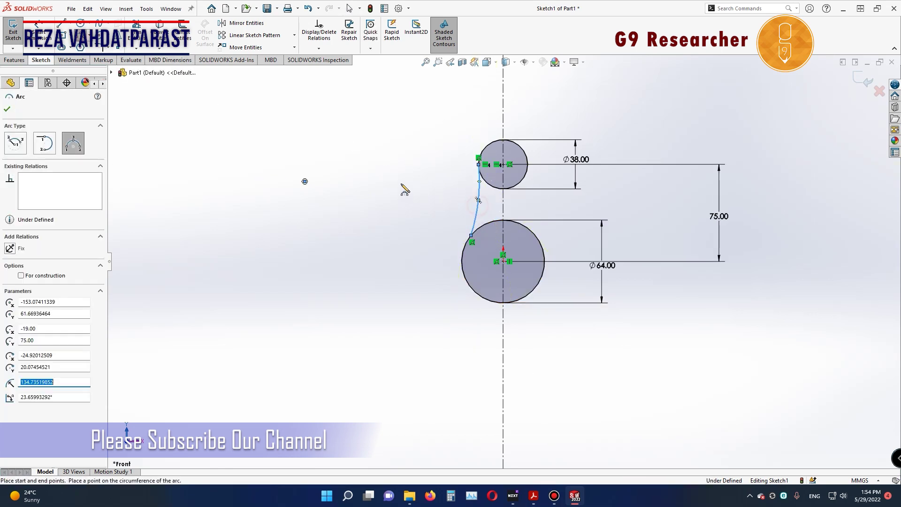
Step: Dimension the new connecting arc to R64
key(d)
click(476, 202)
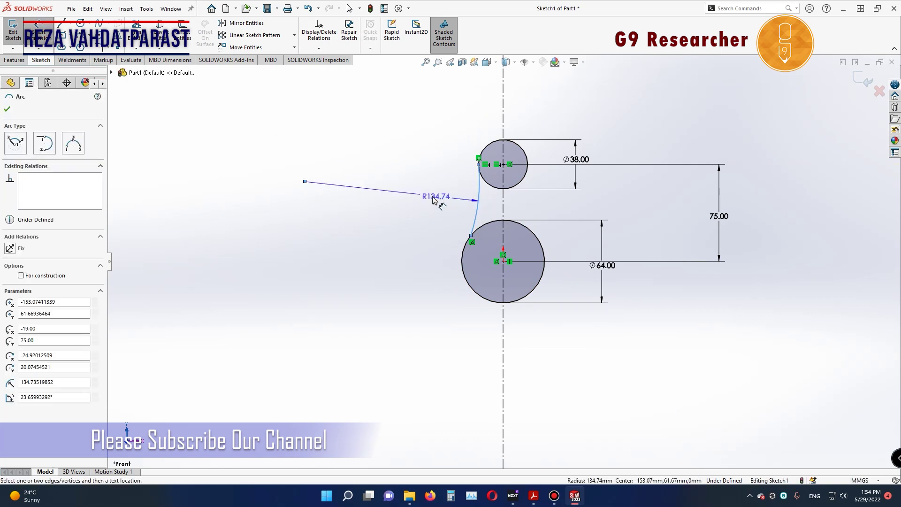
click(432, 200)
text(64)
key(Return)
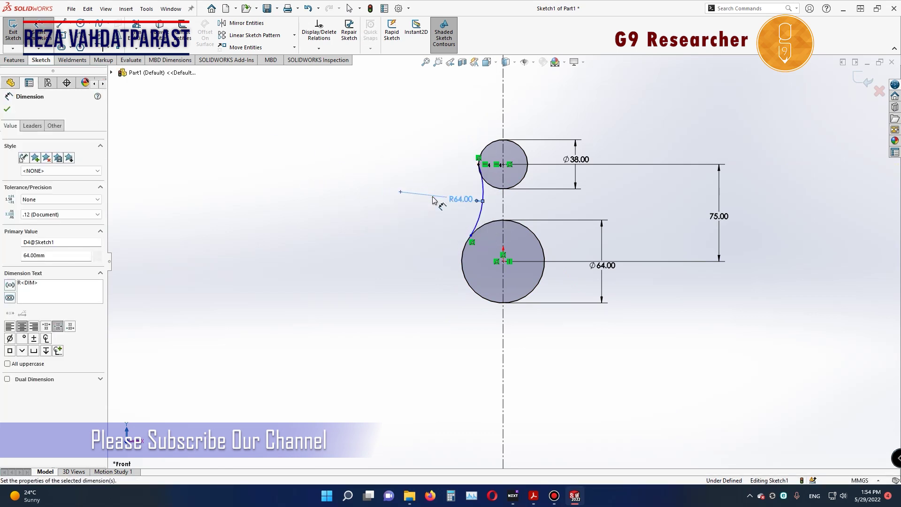
Step: Add a Tangent relation between the R64 arc and the Ø38 circle
scroll(494, 178, down, 3)
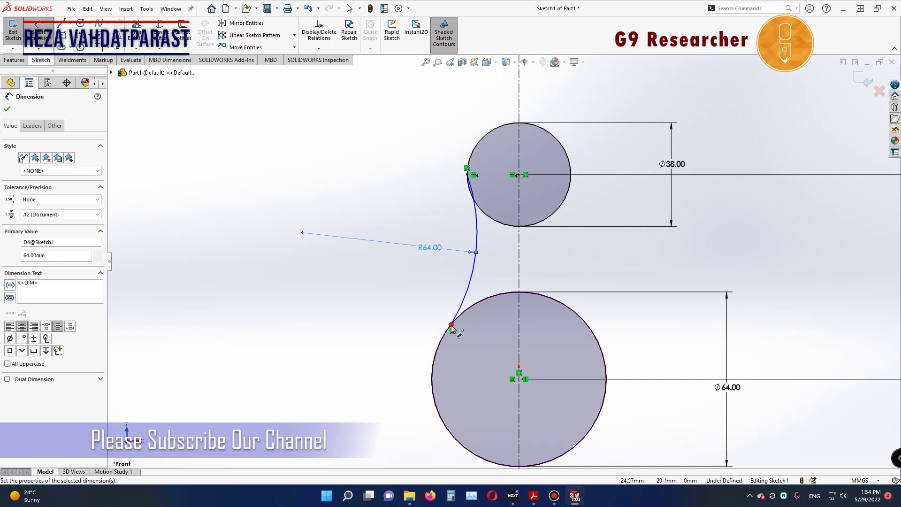
click(451, 325)
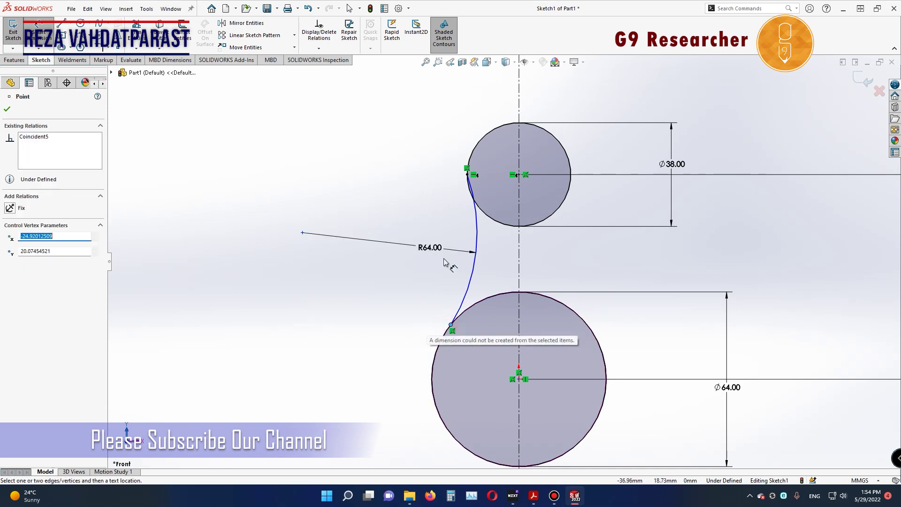
key(Escape)
click(472, 192)
key(Escape)
key(Escape)
click(472, 187)
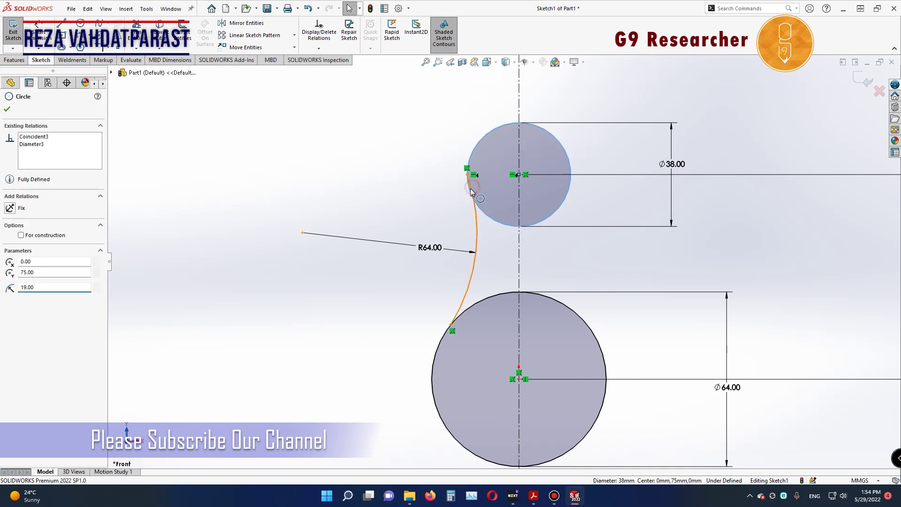
ctrl+click(475, 195)
click(10, 272)
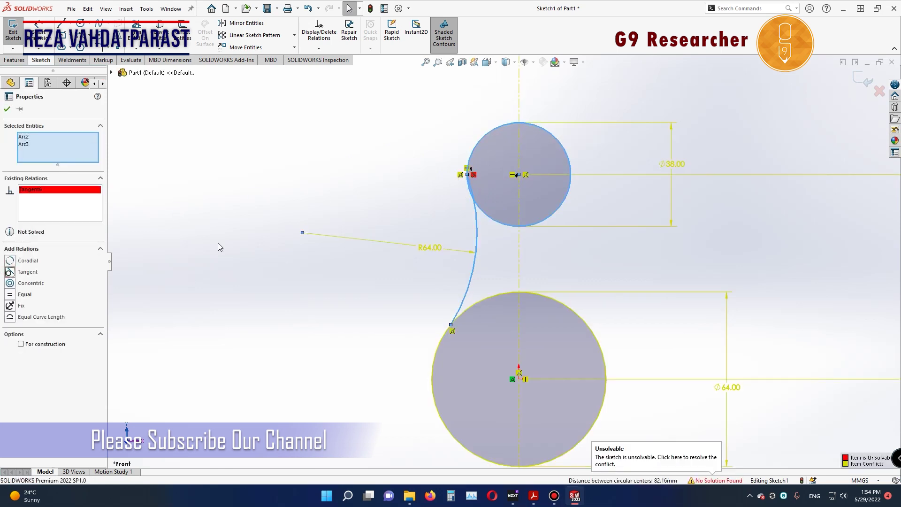
click(218, 244)
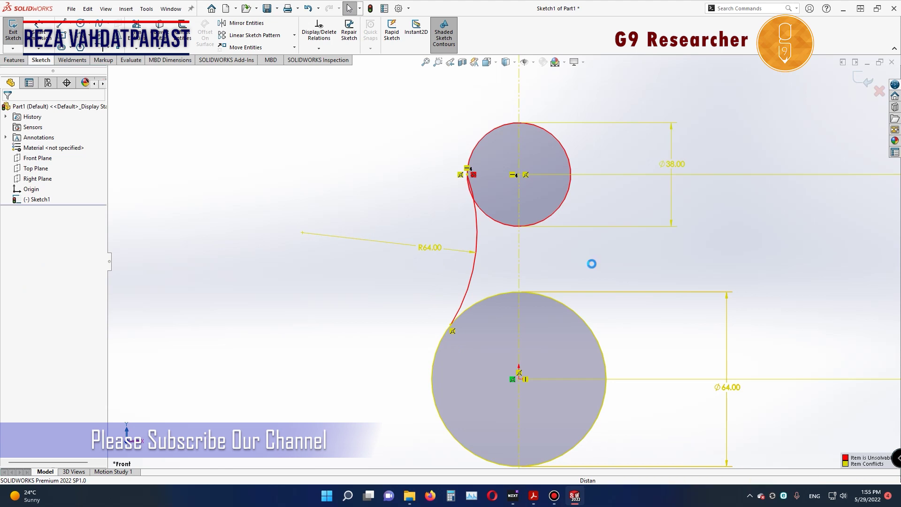
Step: Undo the tangent relation, then reapply tangency between the arc and the Ø38 circle
key(ctrl+z)
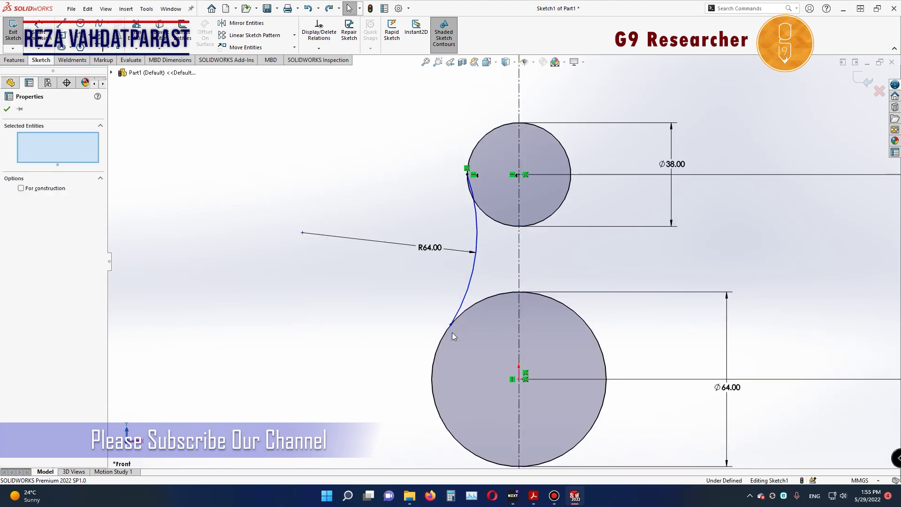
click(477, 224)
ctrl+click(483, 215)
click(19, 272)
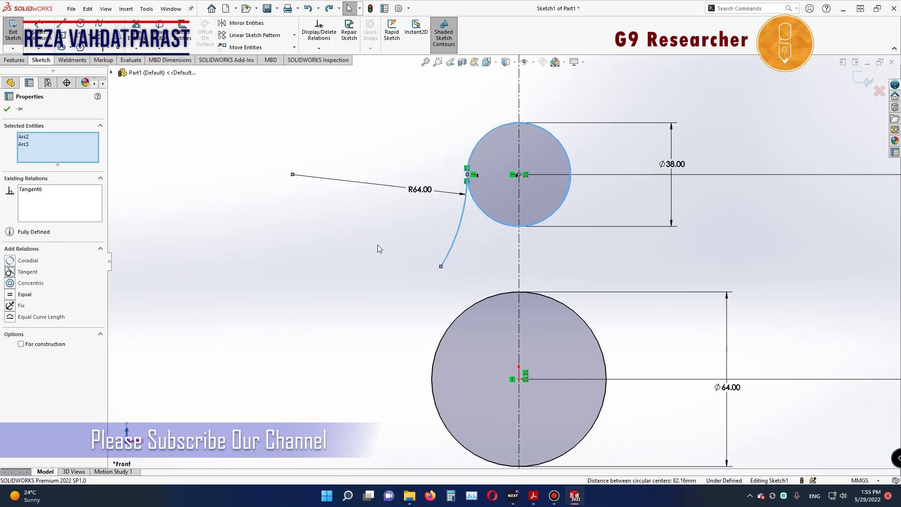
click(7, 111)
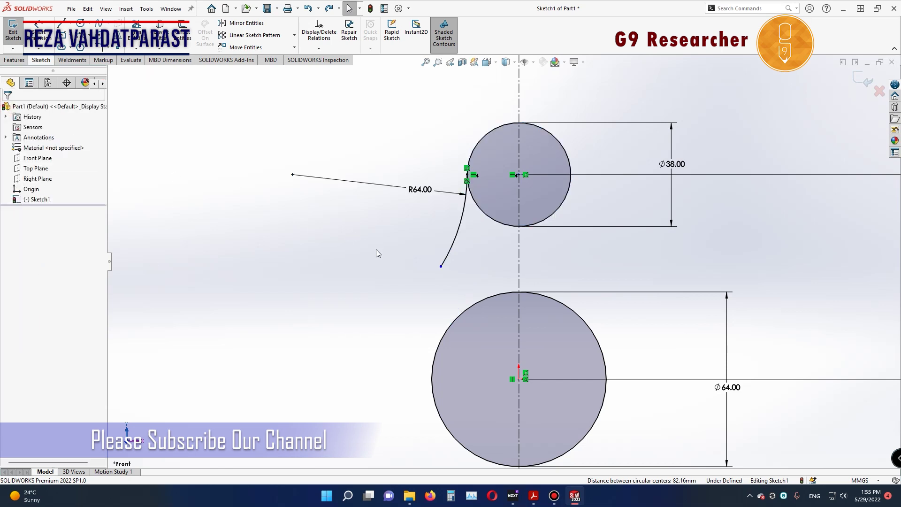
Step: Try making the arc's lower end coincident with the Ø64 circle, undo it, and drag the endpoint away
click(441, 266)
ctrl+click(462, 314)
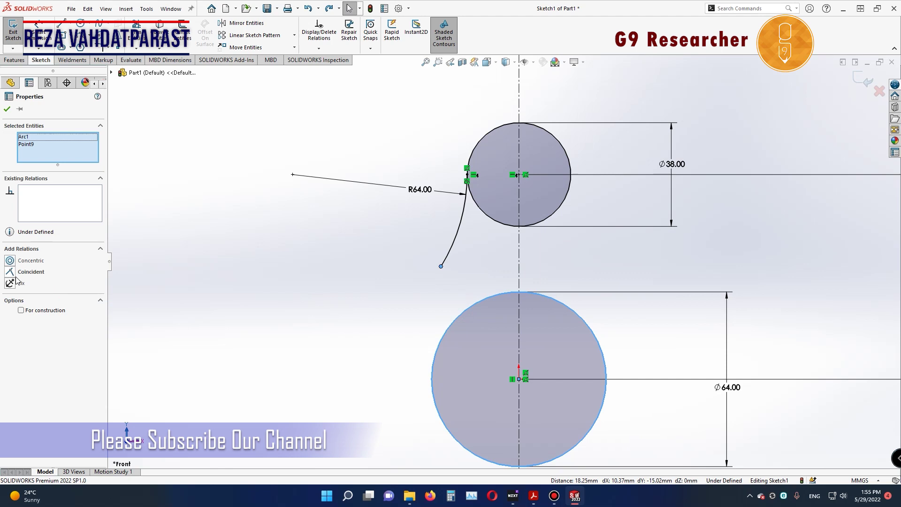
click(23, 272)
click(221, 238)
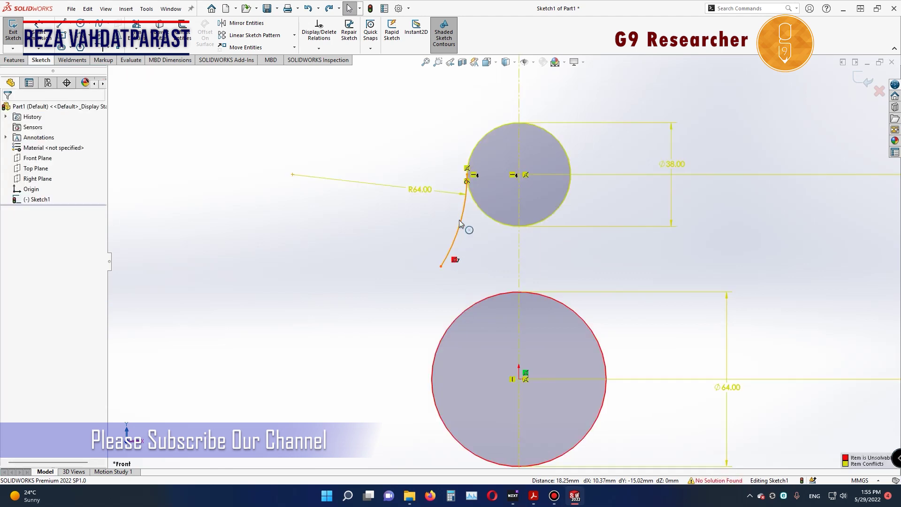
key(ctrl+z)
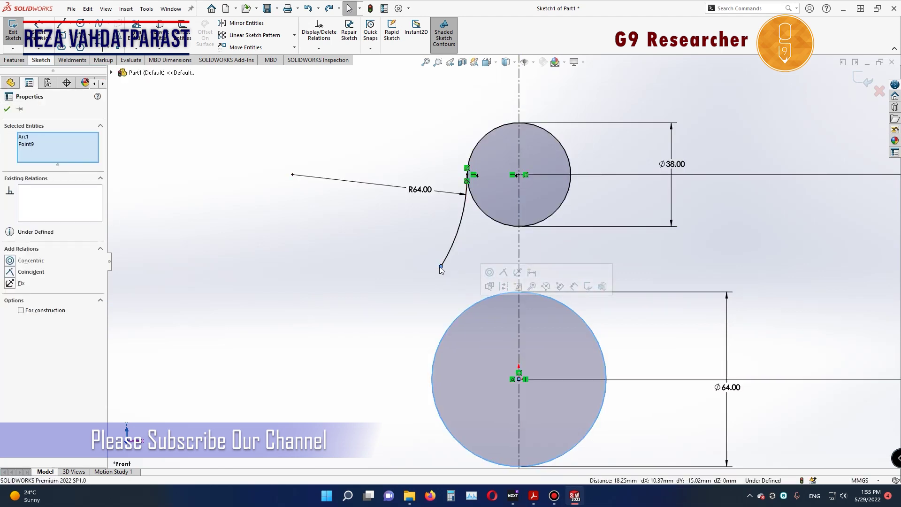
drag(441, 268, 386, 320)
Step: After checking the Exercise-12 PDF, delete the R64 arc and its dimension
click(535, 500)
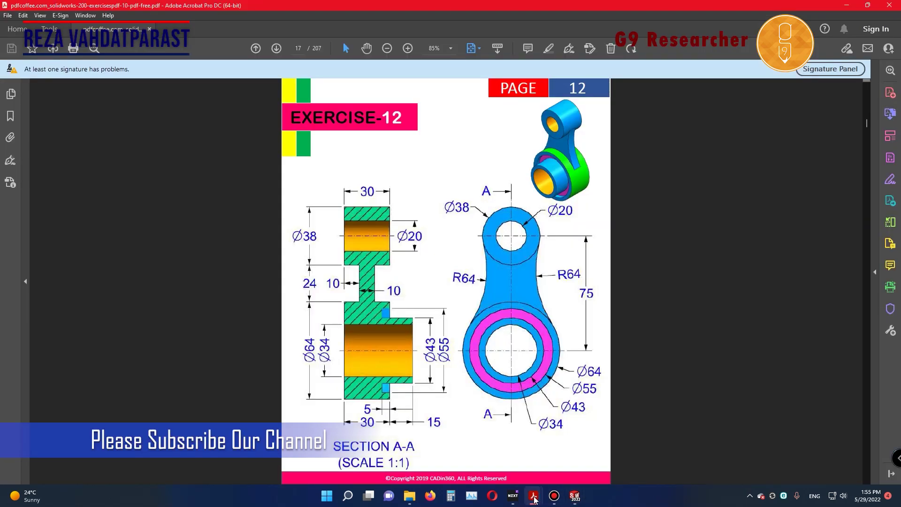
click(535, 500)
click(535, 500)
click(535, 500)
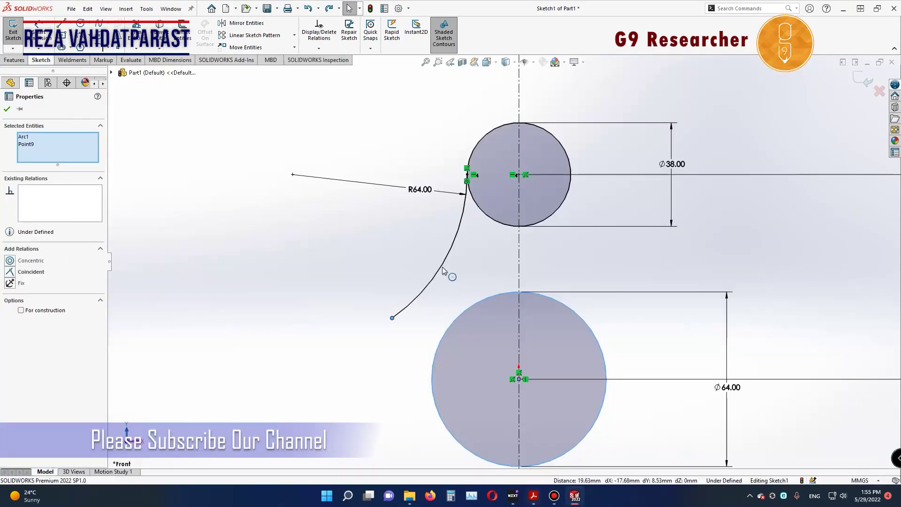
key(Delete)
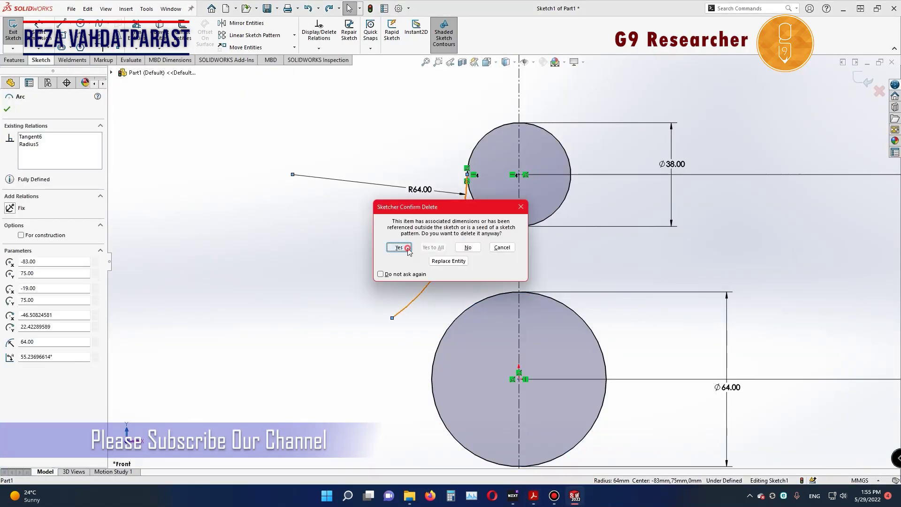
click(401, 249)
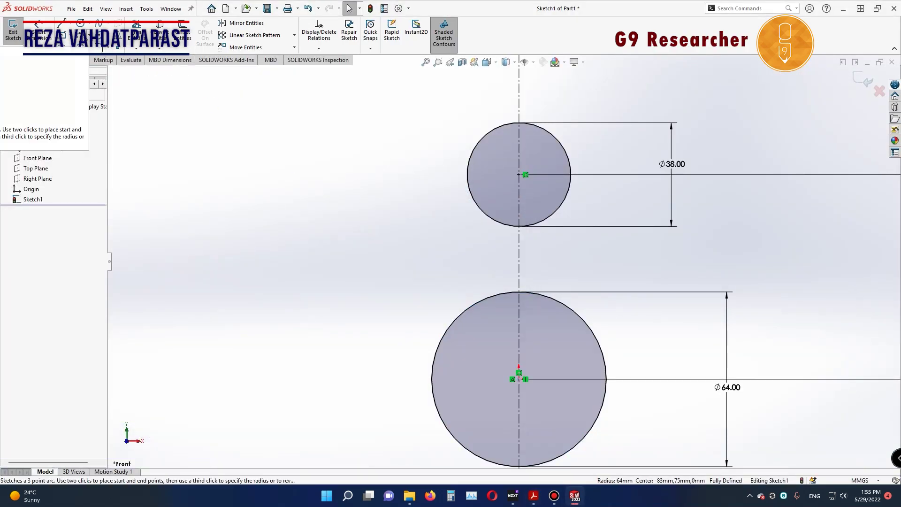
Step: Draw a perimeter circle tangent to both the Ø38 and Ø64 circles
click(88, 24)
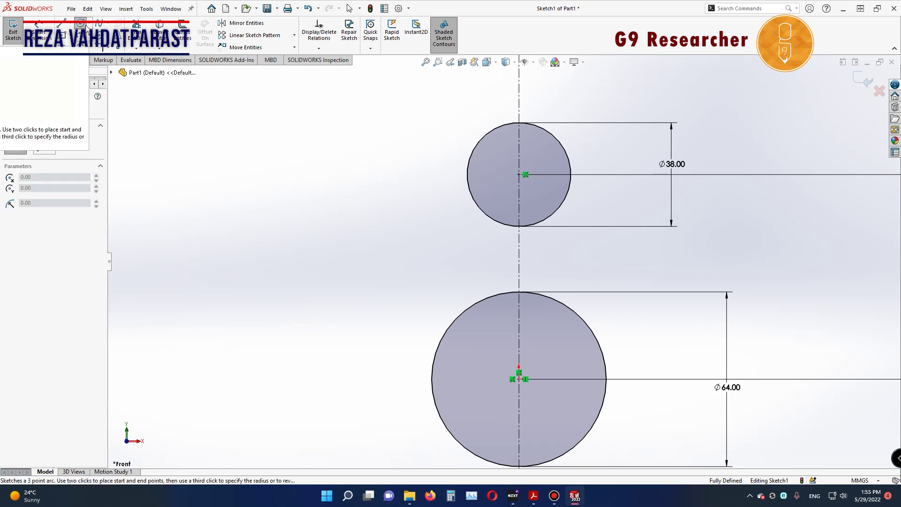
click(89, 27)
click(101, 47)
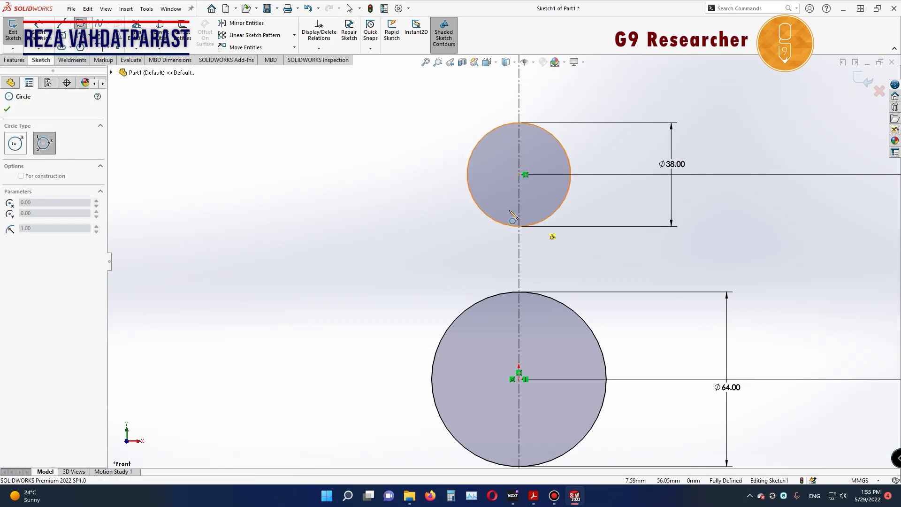
click(472, 193)
click(459, 327)
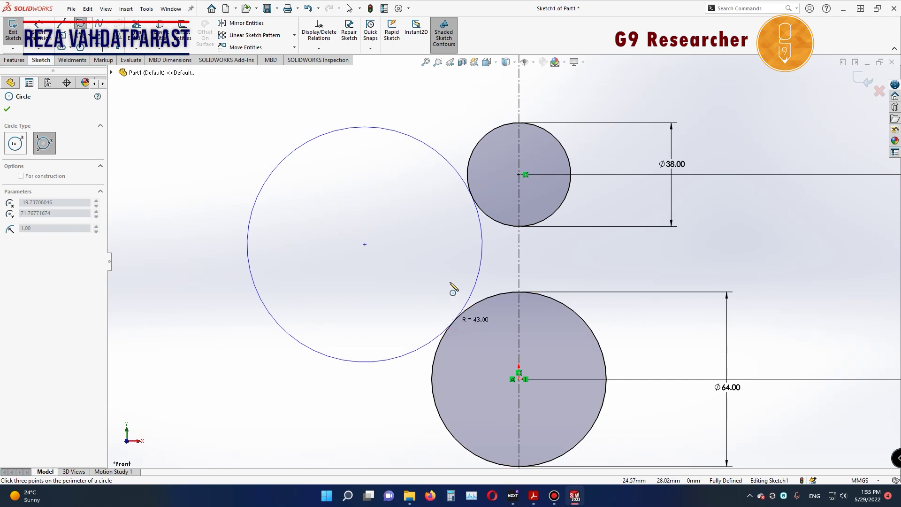
click(325, 242)
Step: Dimension the tangent circle to Ø128
key(d)
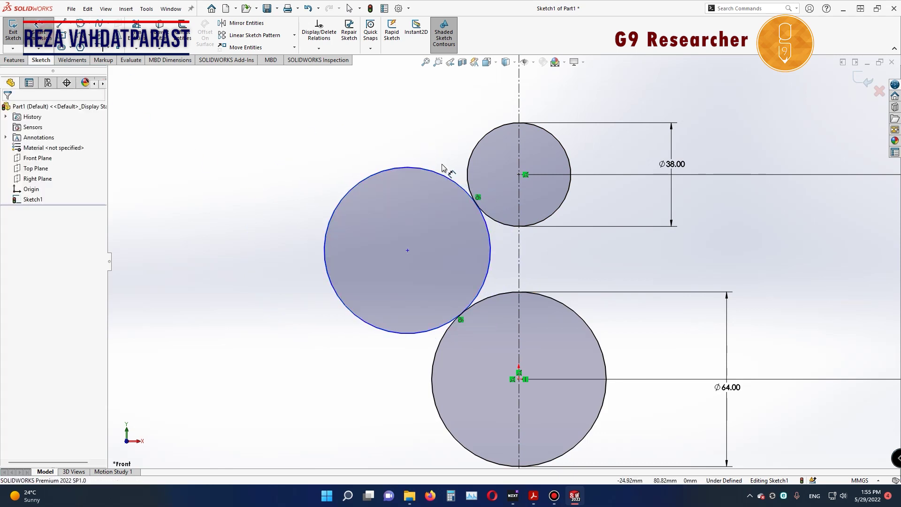
click(335, 175)
click(280, 226)
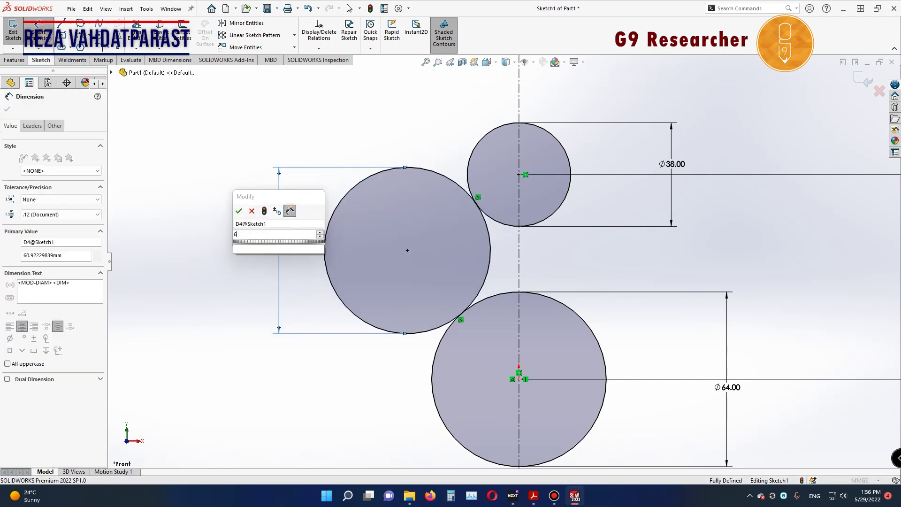
text(128)
key(Return)
scroll(460, 254, up, 3)
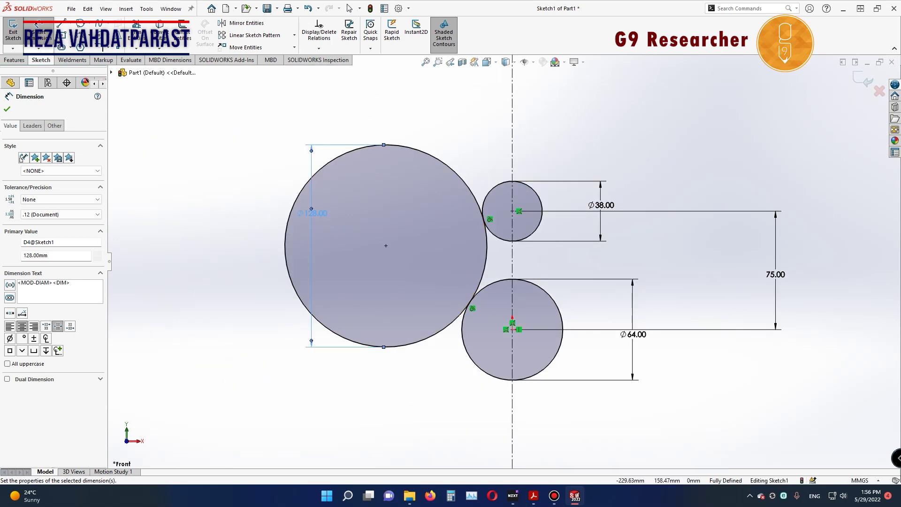
click(137, 32)
Step: Trim the excess Ø128 circle, leaving the left connecting arc
click(416, 151)
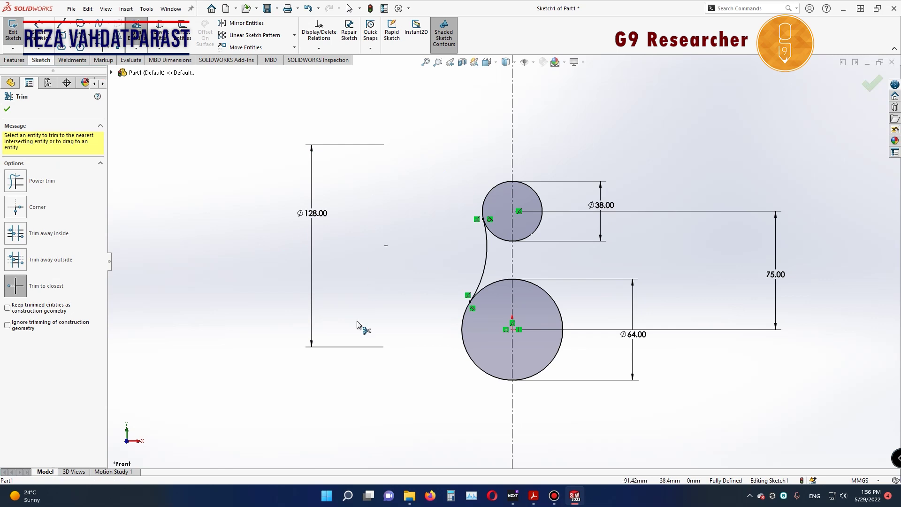
scroll(476, 268, down, 2)
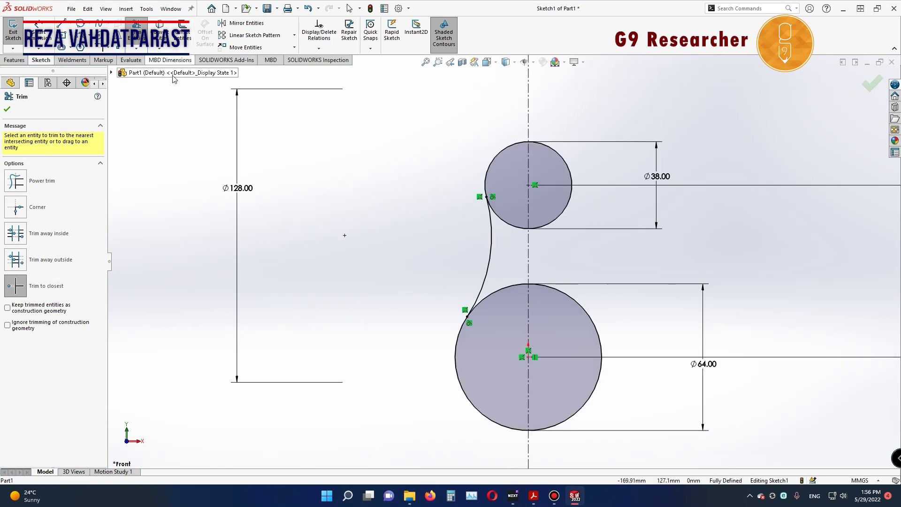
key(Escape)
Step: Mirror the left connecting arc about the vertical centreline
click(491, 249)
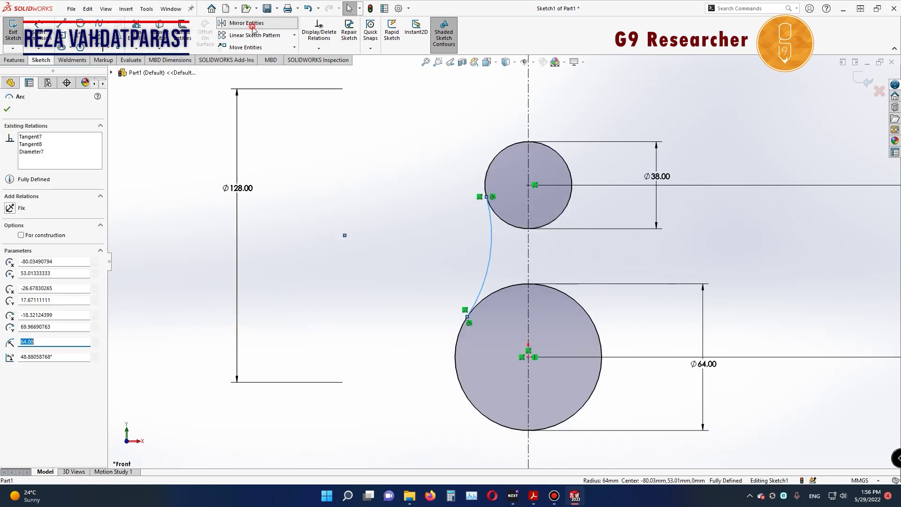
click(252, 28)
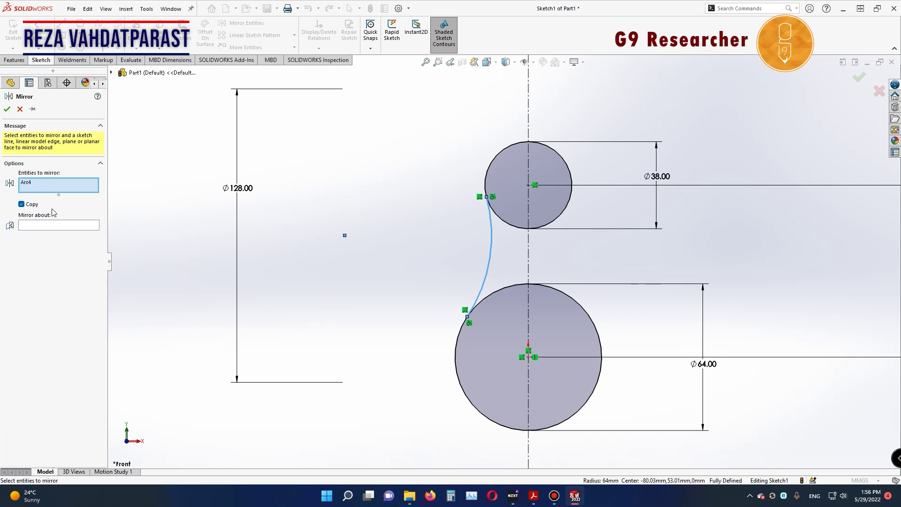
click(57, 226)
click(528, 270)
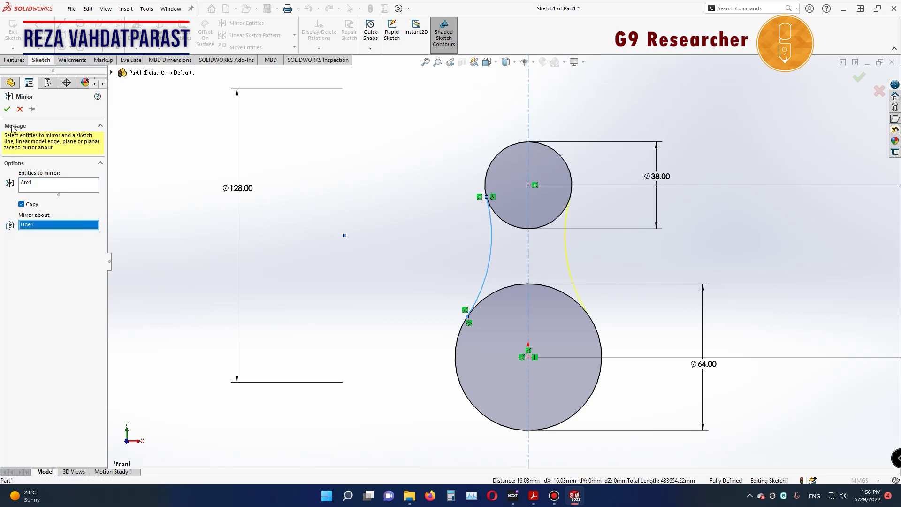
click(7, 109)
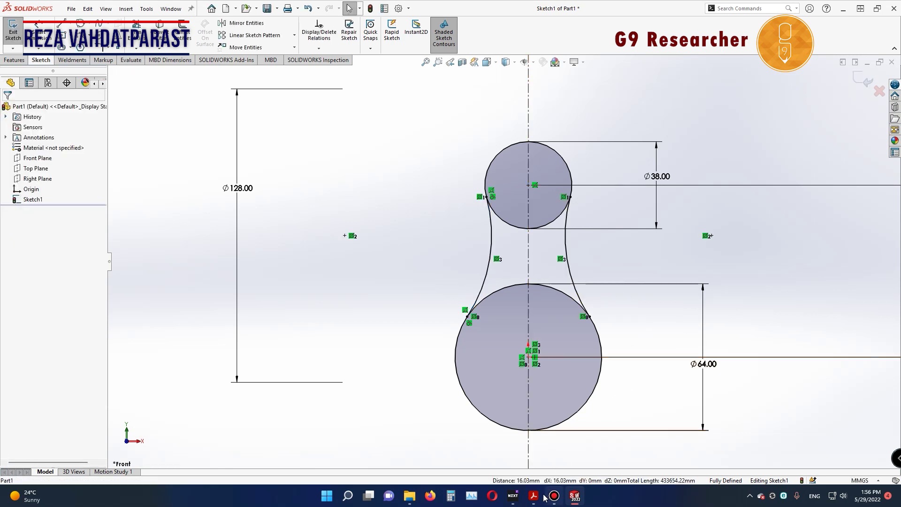
click(544, 496)
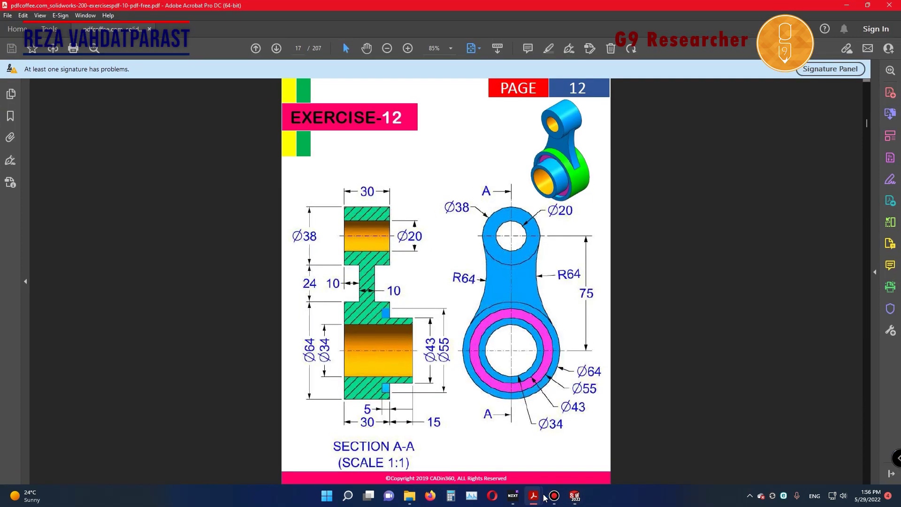
Step: Add a Ø20 bore circle at the top boss centre
click(544, 496)
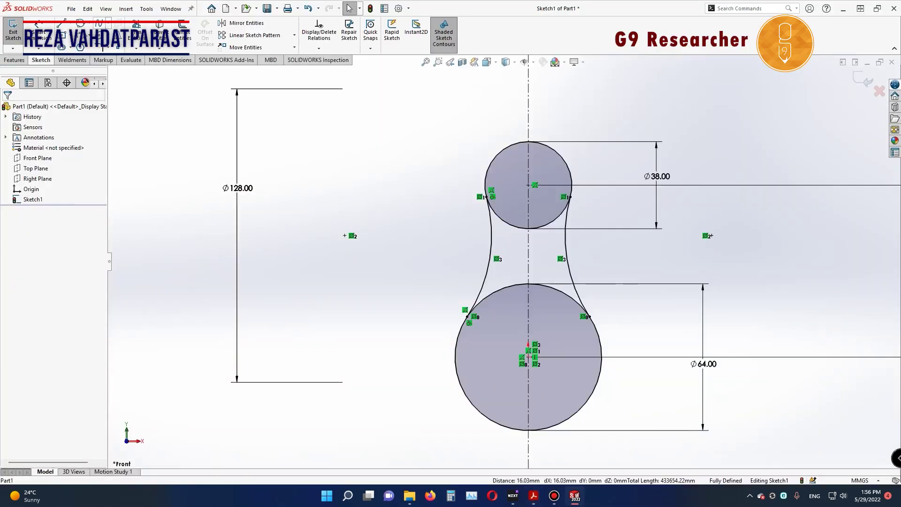
click(80, 23)
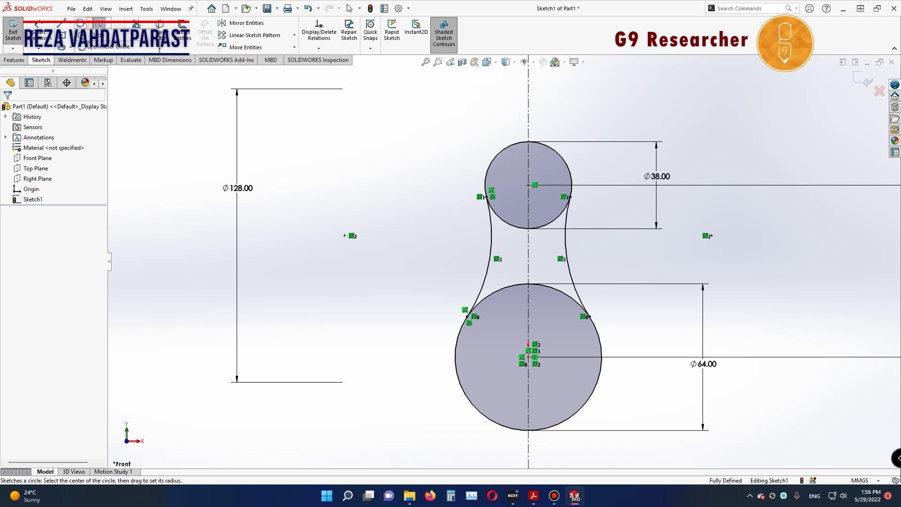
click(528, 185)
click(507, 172)
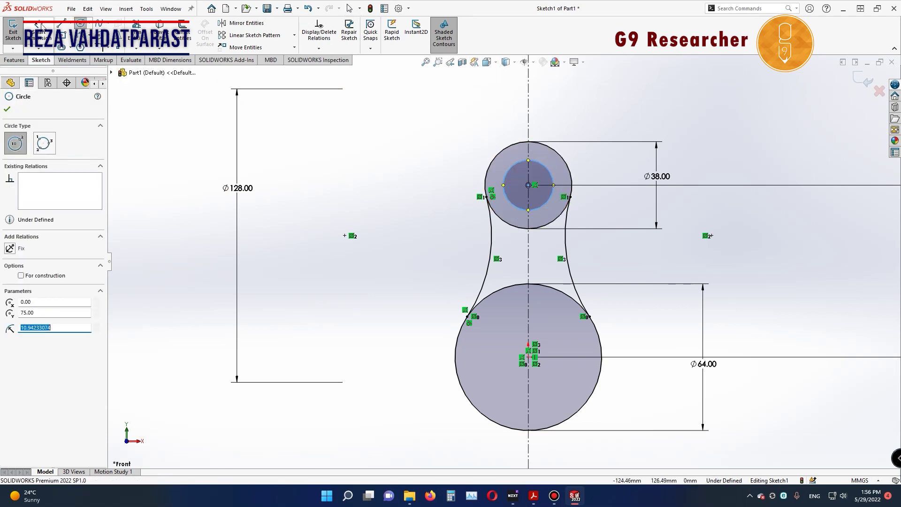
key(d)
click(540, 165)
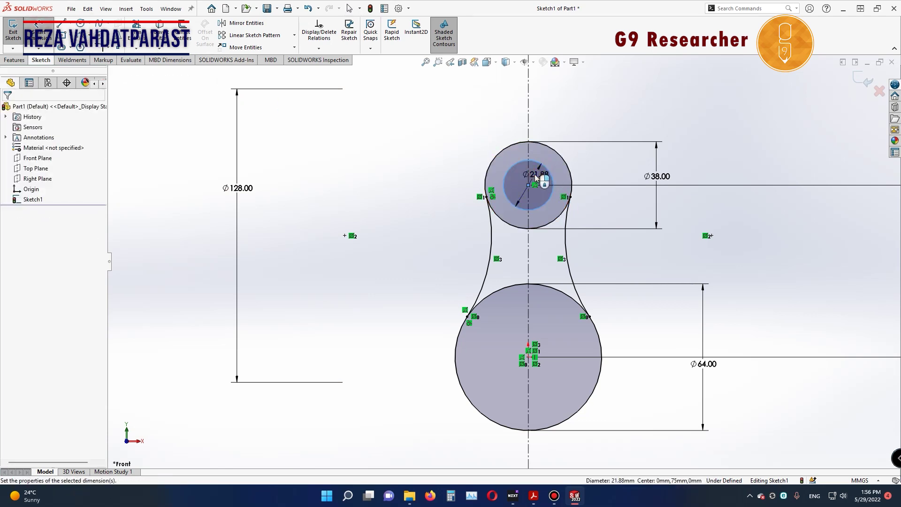
text(20)
key(Return)
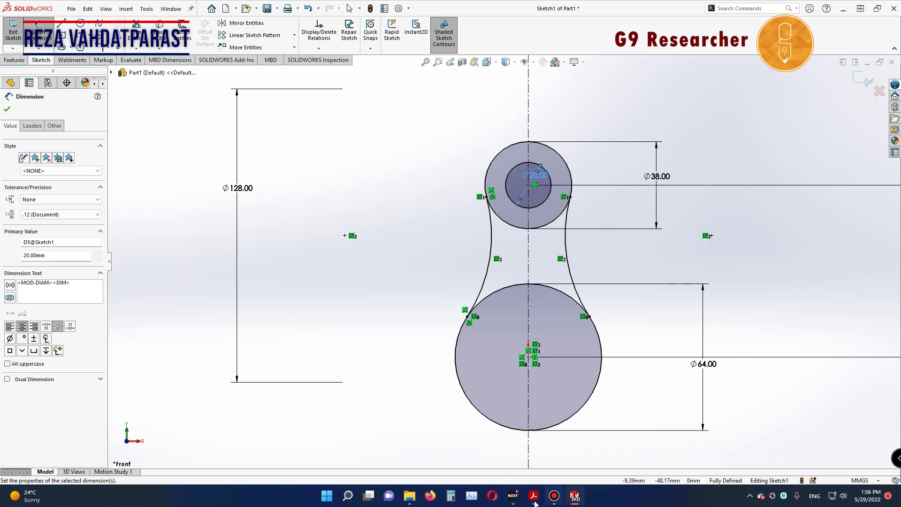
click(534, 502)
click(534, 503)
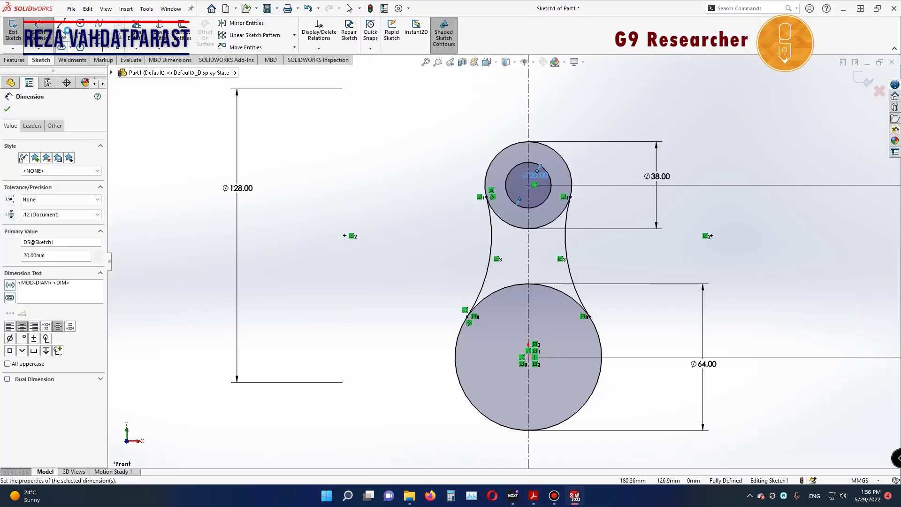
Step: Add a Ø34 bore circle at the origin inside the Ø64 bottom boss
key(c)
click(529, 358)
click(556, 345)
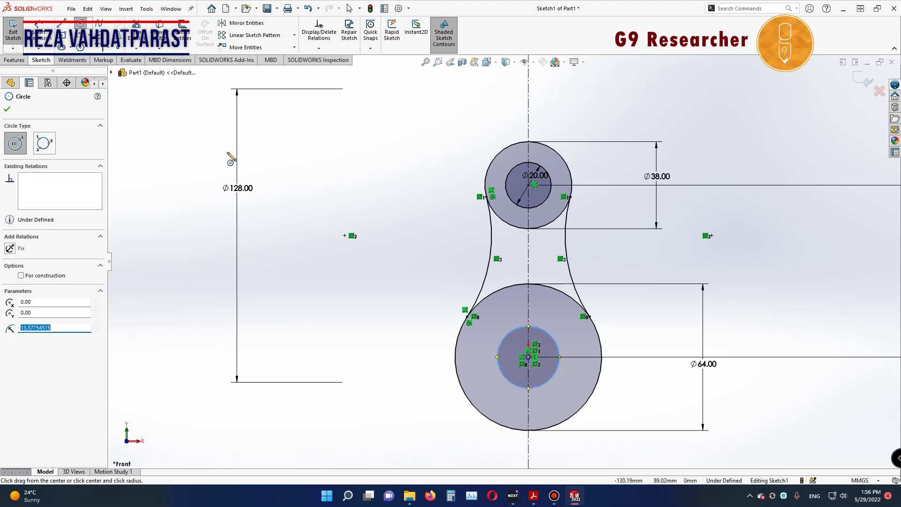
key(Escape)
click(556, 345)
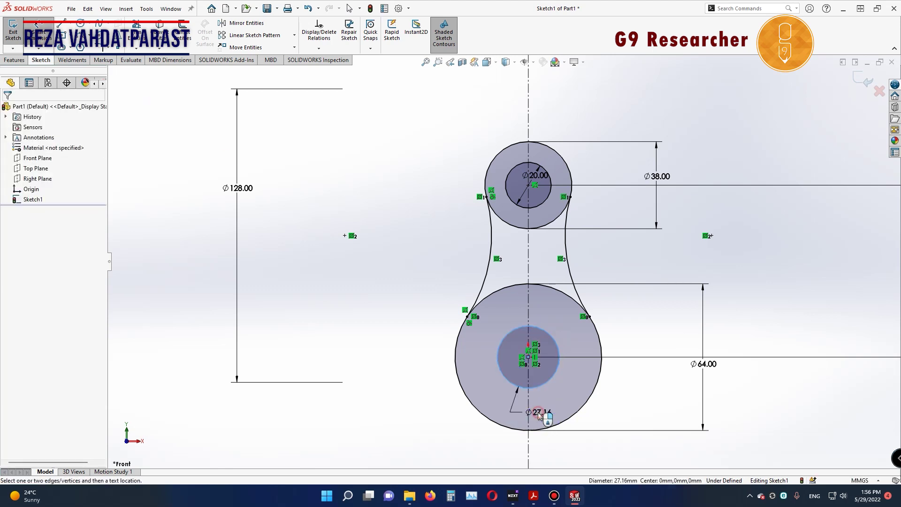
click(540, 415)
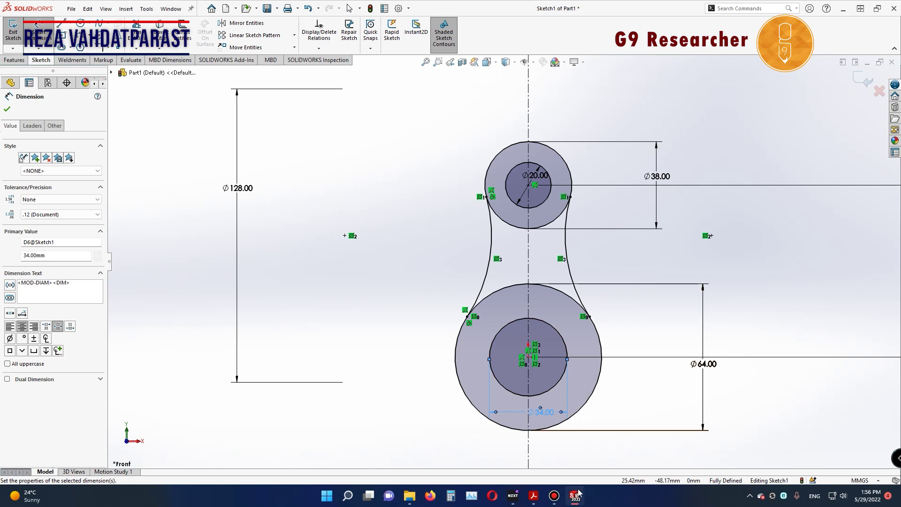
click(533, 499)
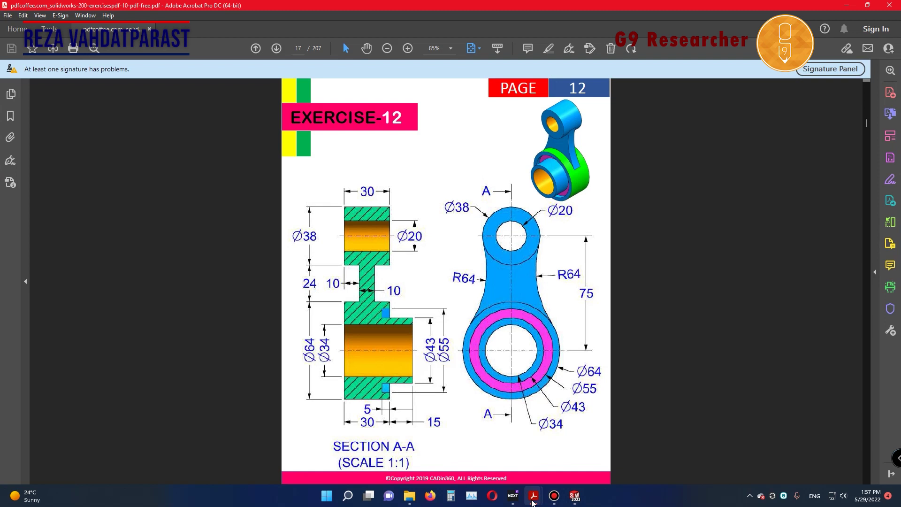
click(534, 502)
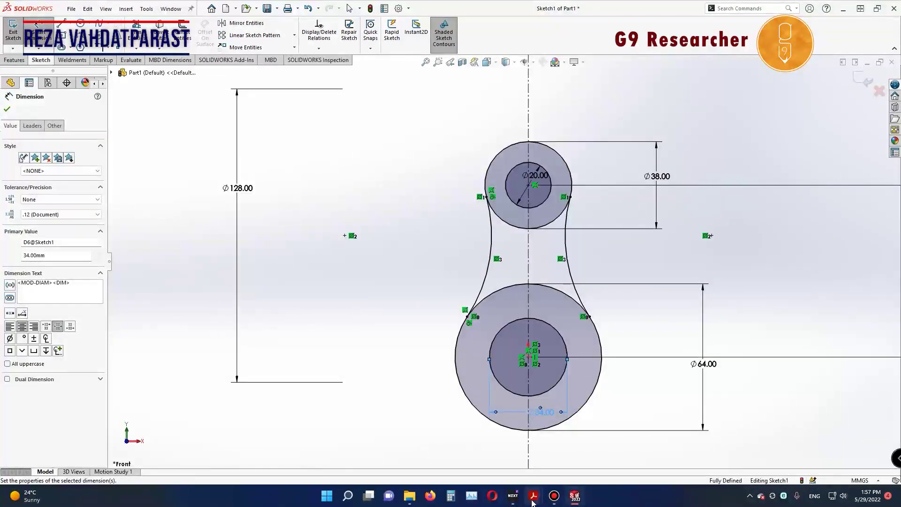
Step: Extrude both central web regions 10 mm mid-plane as Boss-Extrude1
middle_drag(394, 338, 356, 368)
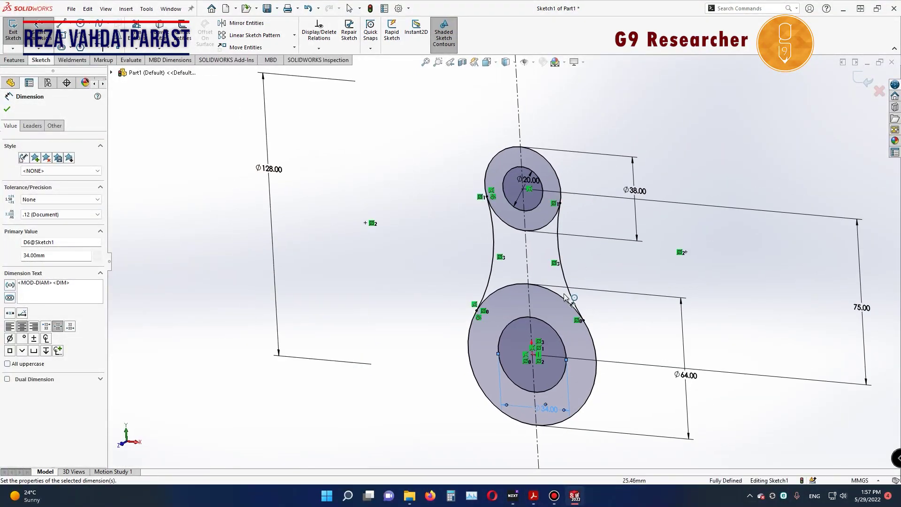
click(864, 81)
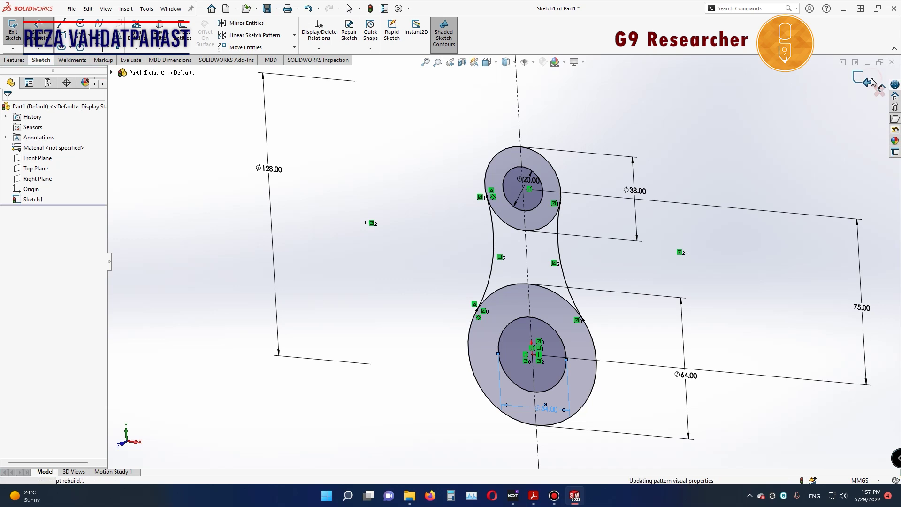
click(14, 59)
click(16, 29)
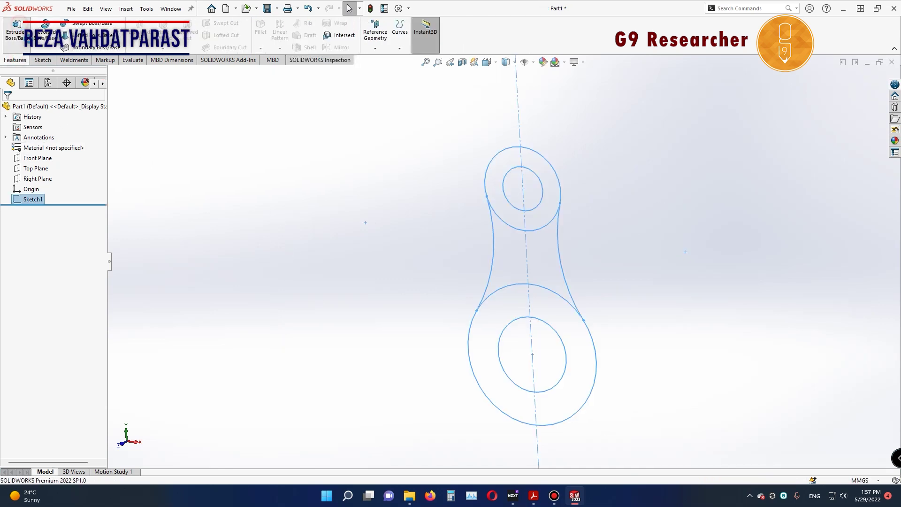
click(516, 256)
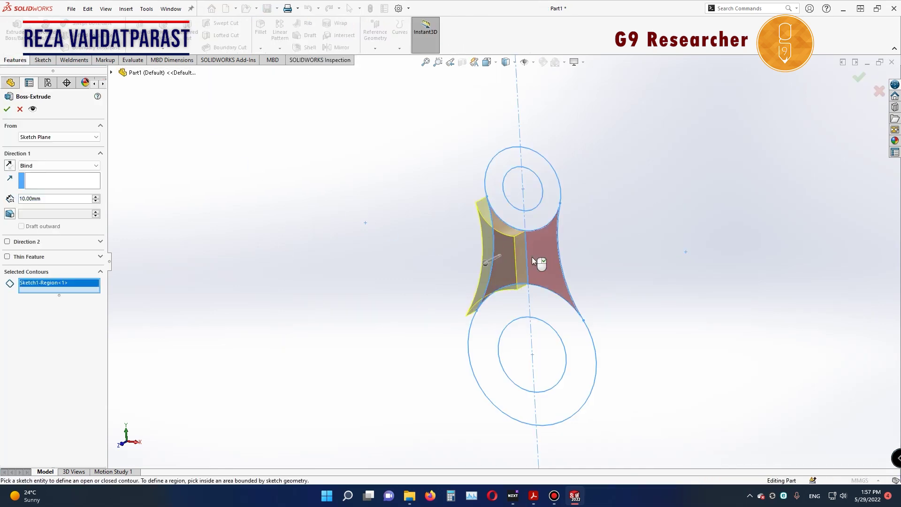
click(50, 166)
click(50, 166)
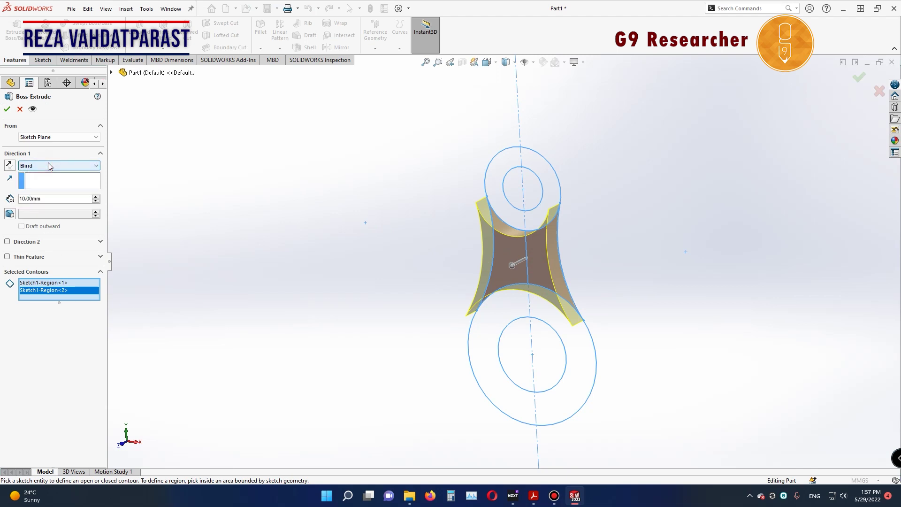
click(33, 204)
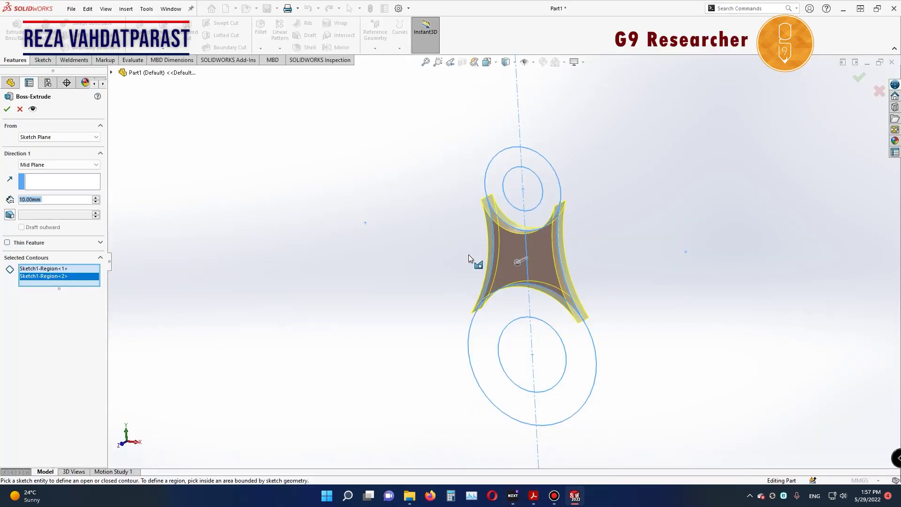
click(7, 109)
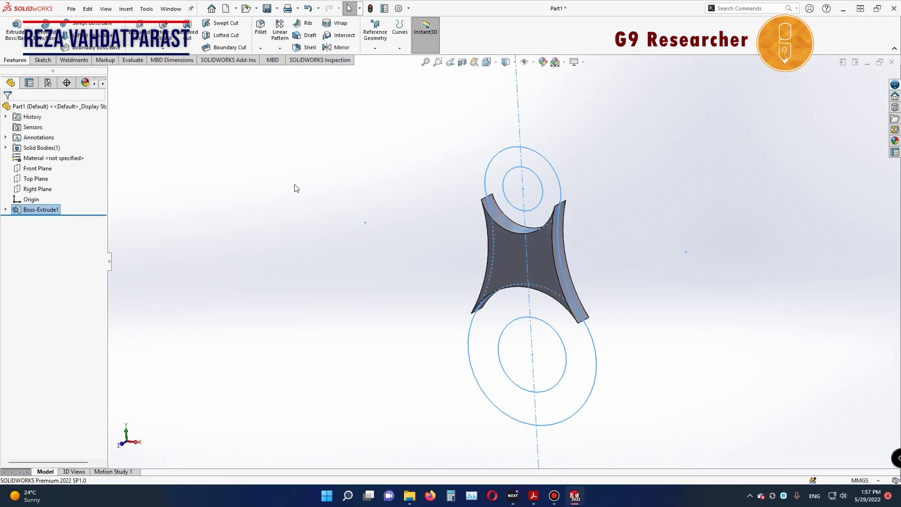
Step: Check the Exercise-12 drawing and reopen Sketch1 under the extrusion for editing
click(530, 501)
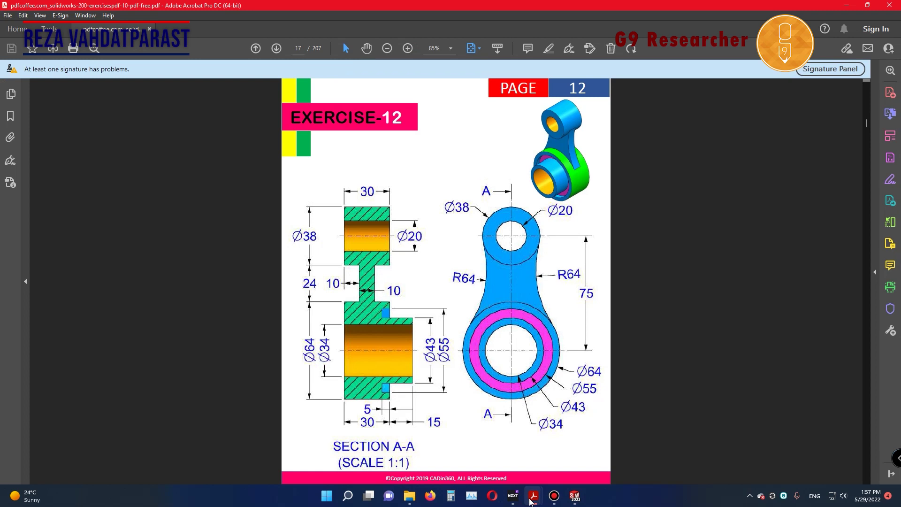
click(531, 501)
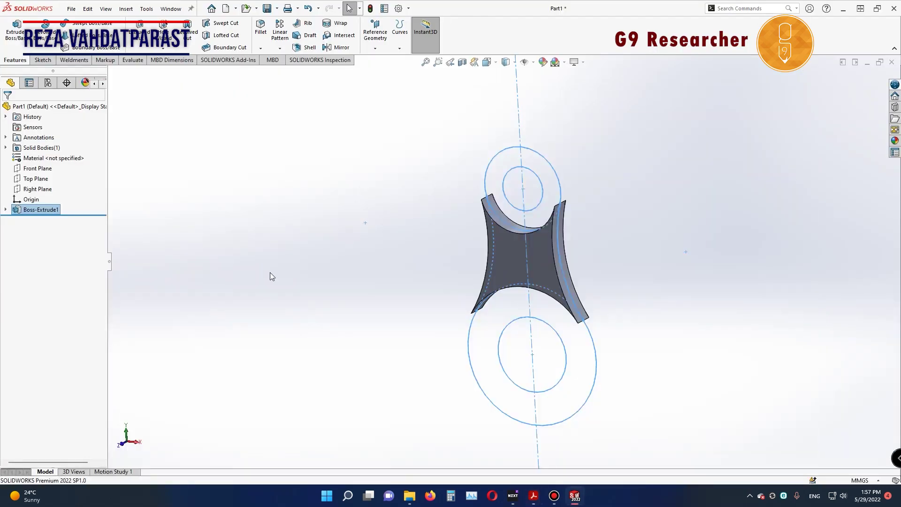
click(4, 210)
click(42, 220)
click(35, 197)
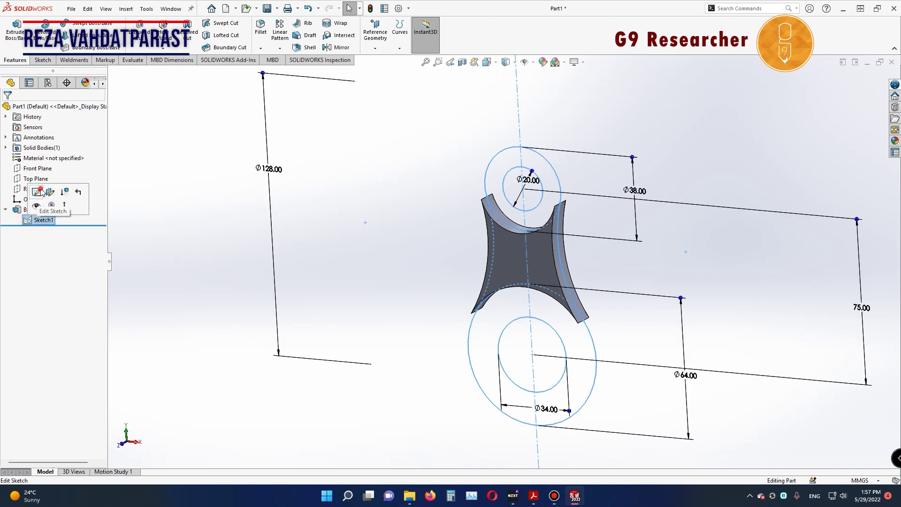
click(538, 496)
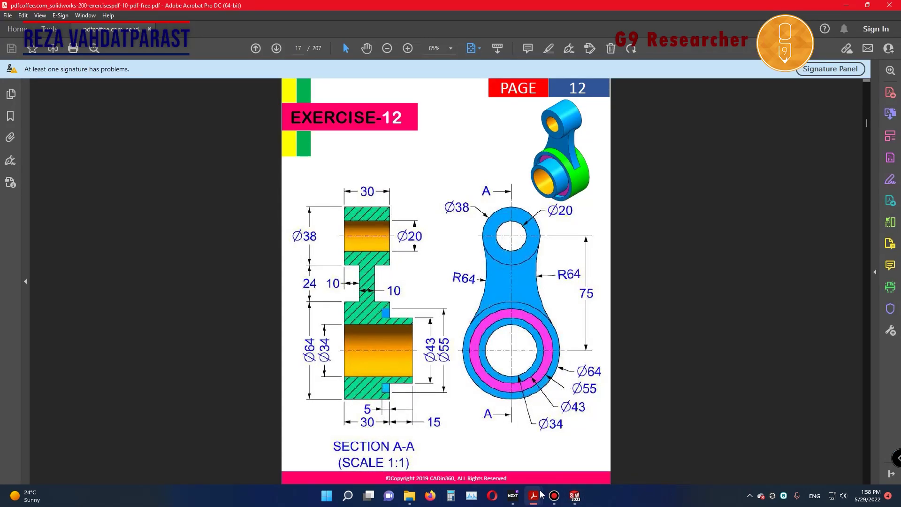
click(533, 495)
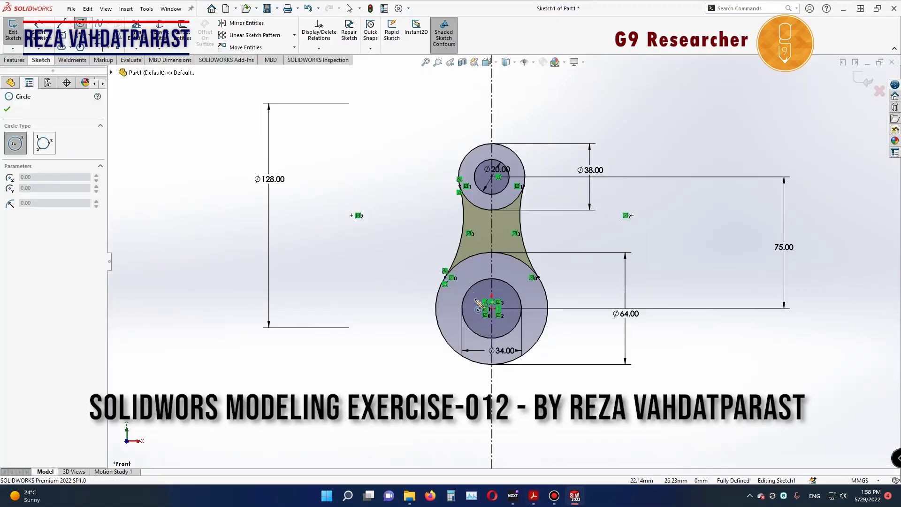
Step: Draw an origin-centred circle around the lower bore and dimension it Ø43
click(492, 309)
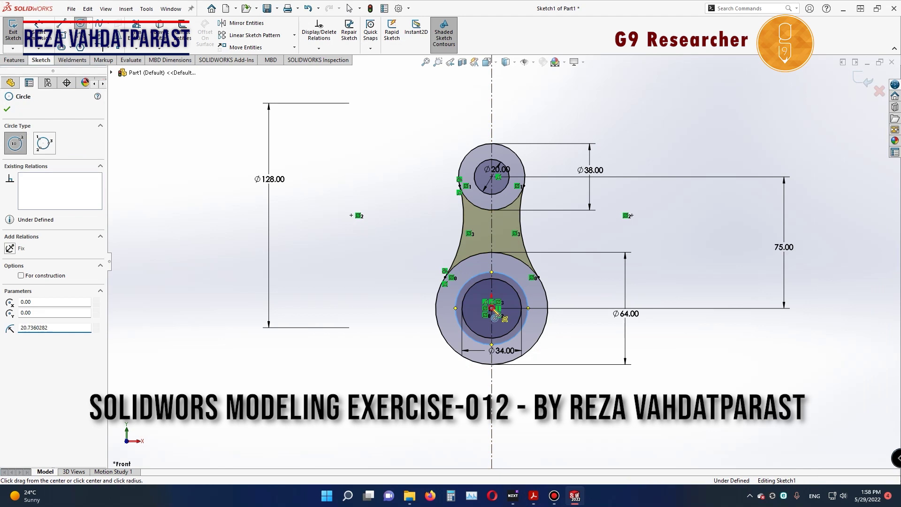
click(468, 273)
key(Escape)
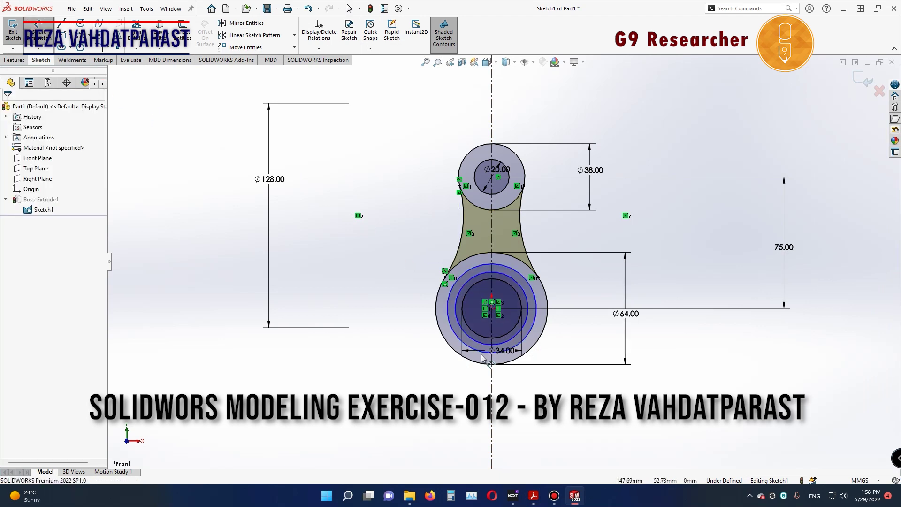
click(456, 308)
click(366, 301)
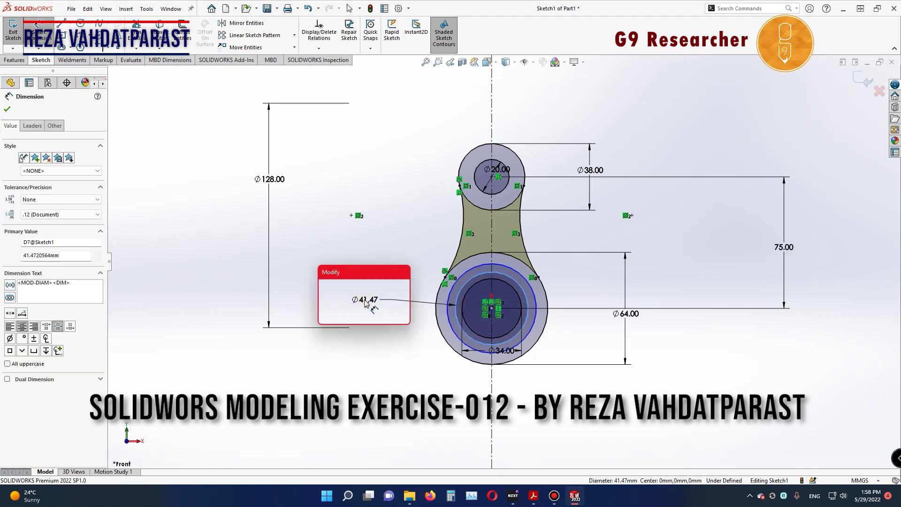
text(43)
key(Return)
Step: Add a second origin-centred circle dimensioned Ø55, then view the Exercise-12 drawing
click(491, 308)
click(506, 424)
text(55)
key(Return)
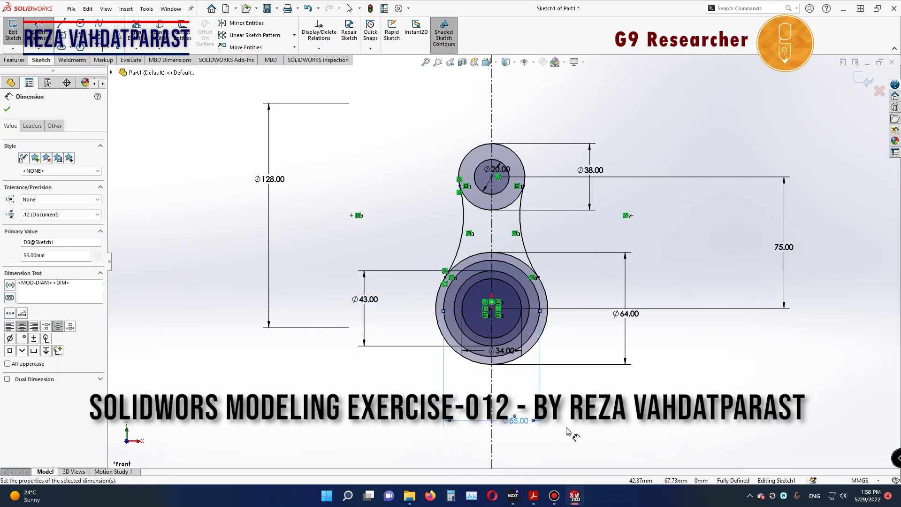
click(535, 498)
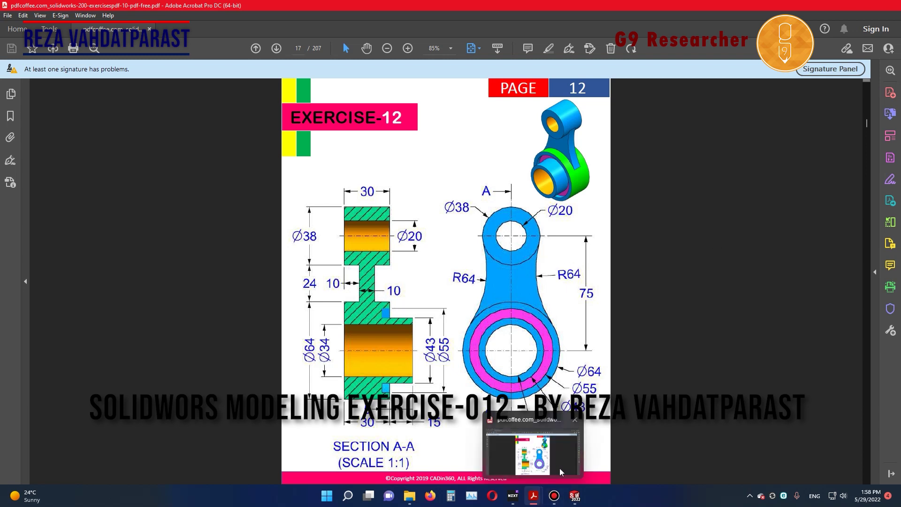
Step: Extrude the top boss ring regions of Sketch1 30 mm mid-plane as Boss-Extrude2
click(576, 496)
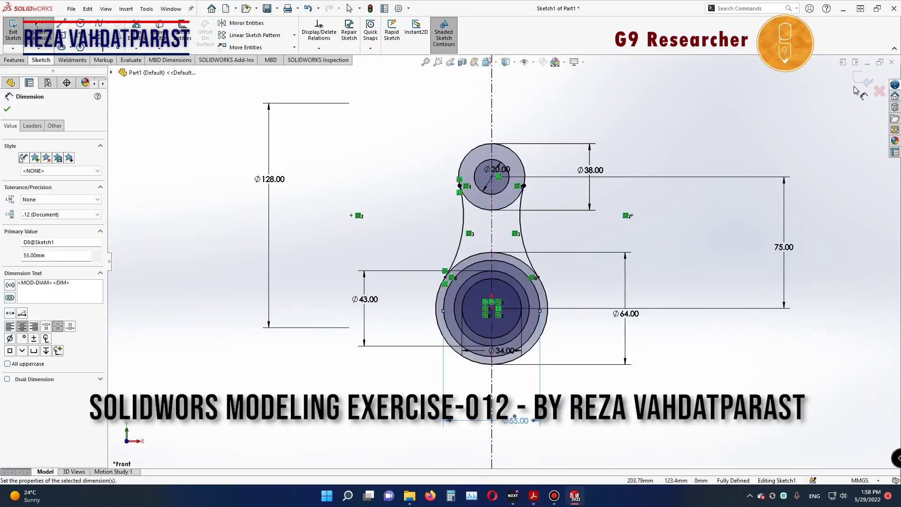
click(43, 220)
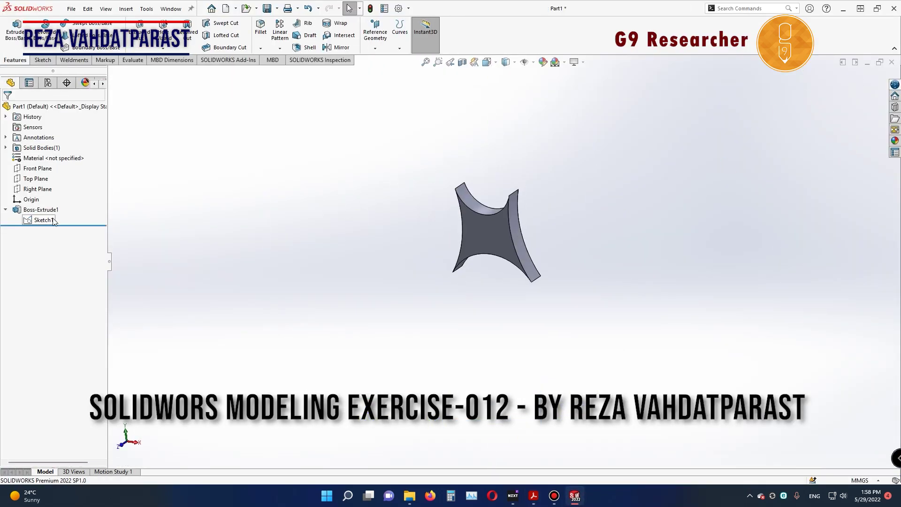
key(e)
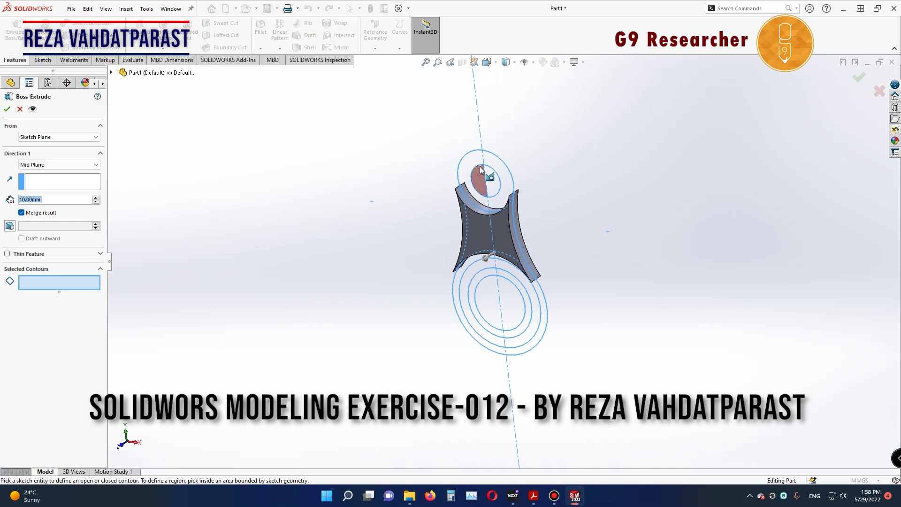
click(487, 164)
click(488, 162)
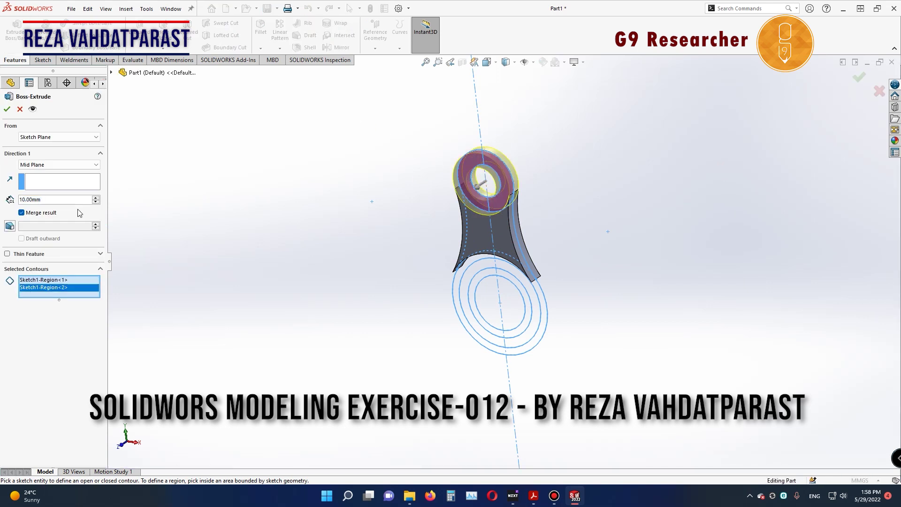
text(30)
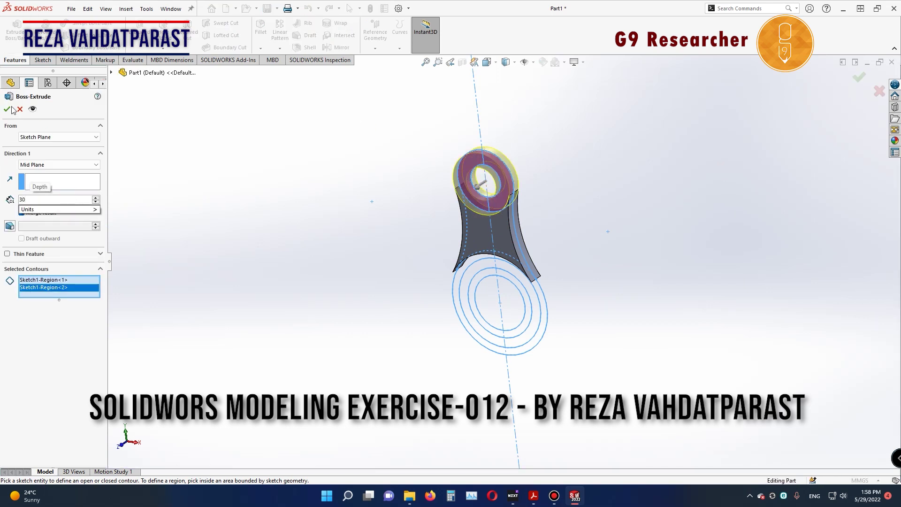
key(Return)
click(8, 110)
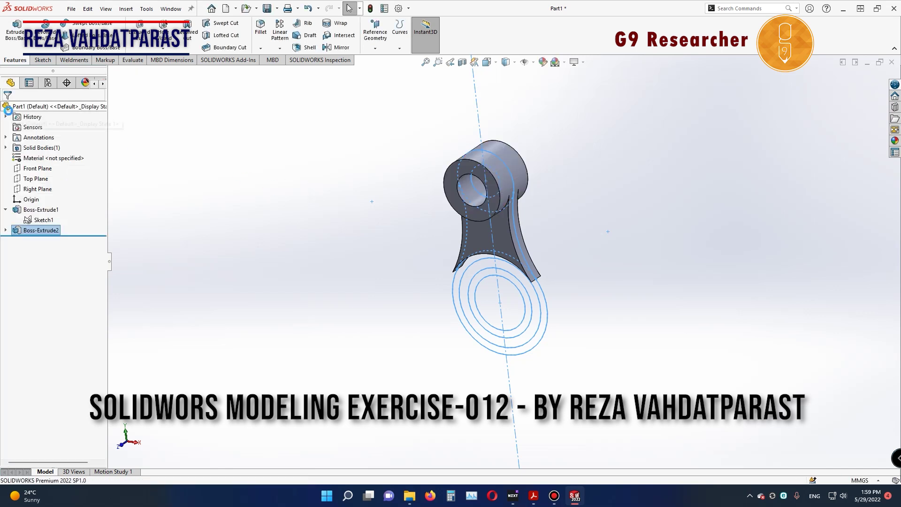
Step: Compare Sketch1 against the Exercise-12 drawing and reopen Boss-Extrude2 for editing
click(34, 220)
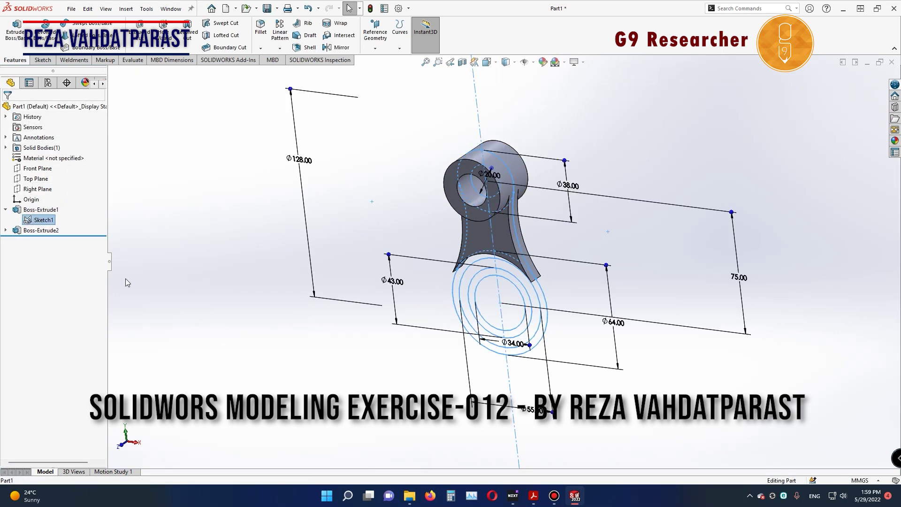
click(534, 496)
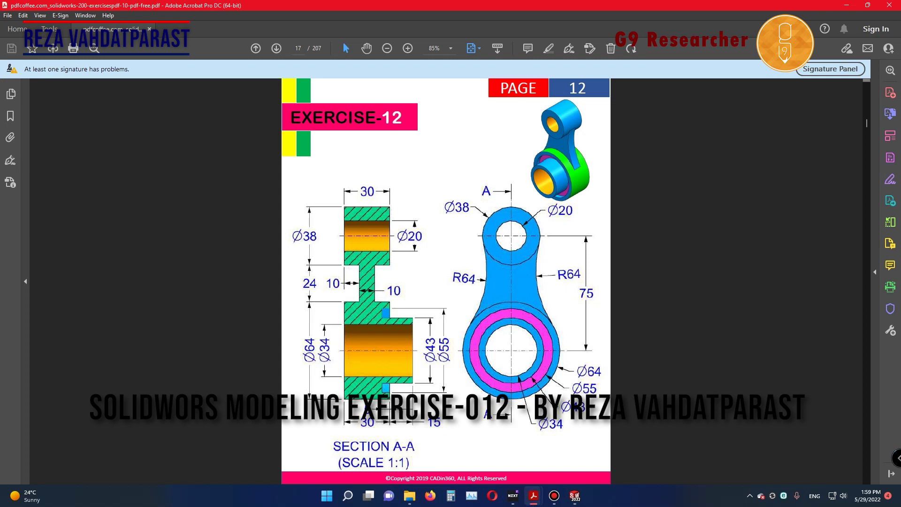
click(575, 496)
click(40, 230)
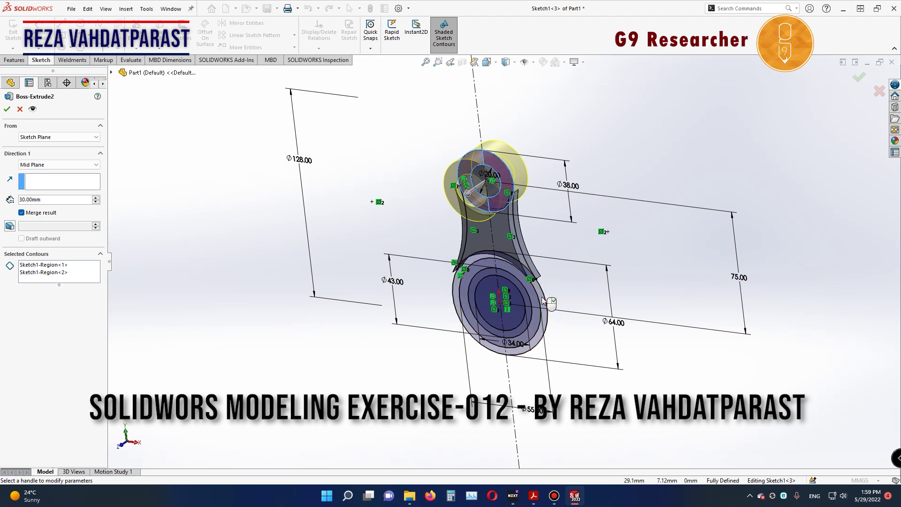
Step: Close the edit and extrude Sketch1's lower ring regions 30 mm mid-plane as Boss-Extrude3
scroll(539, 296, down, 5)
click(514, 254)
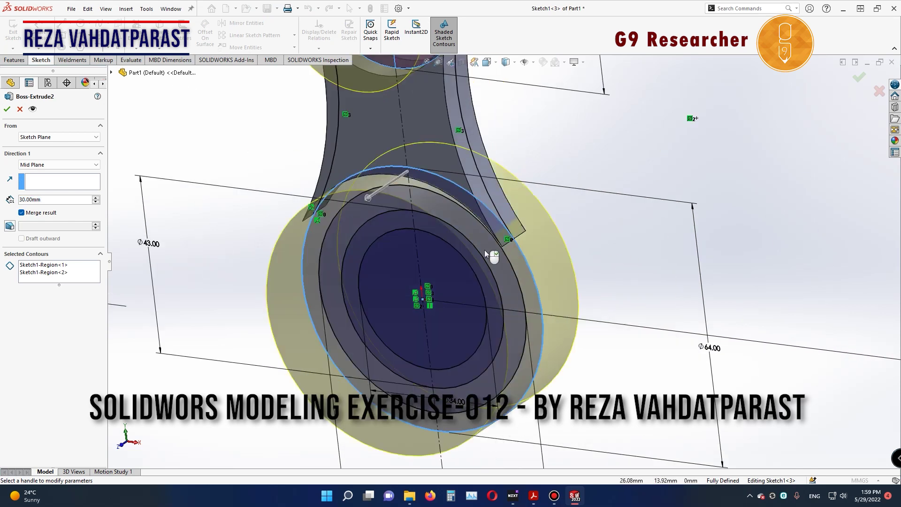
right_click(324, 224)
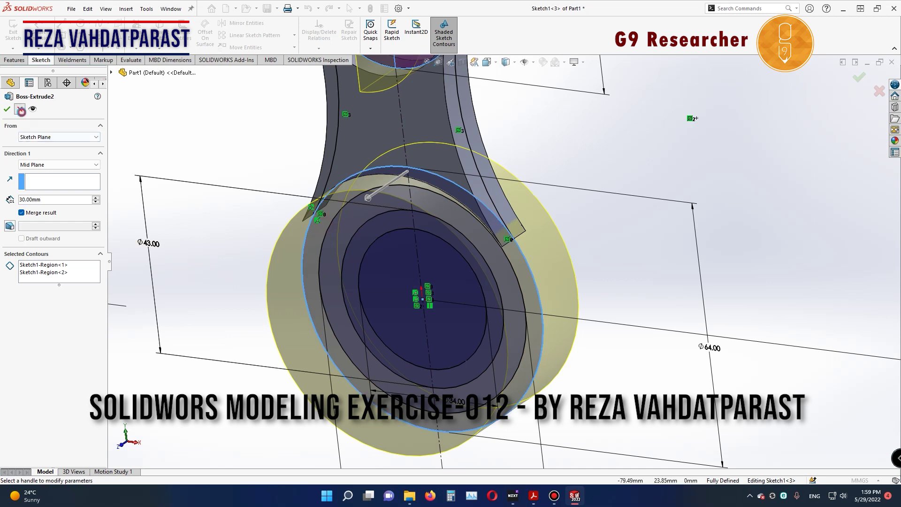
click(43, 219)
click(16, 29)
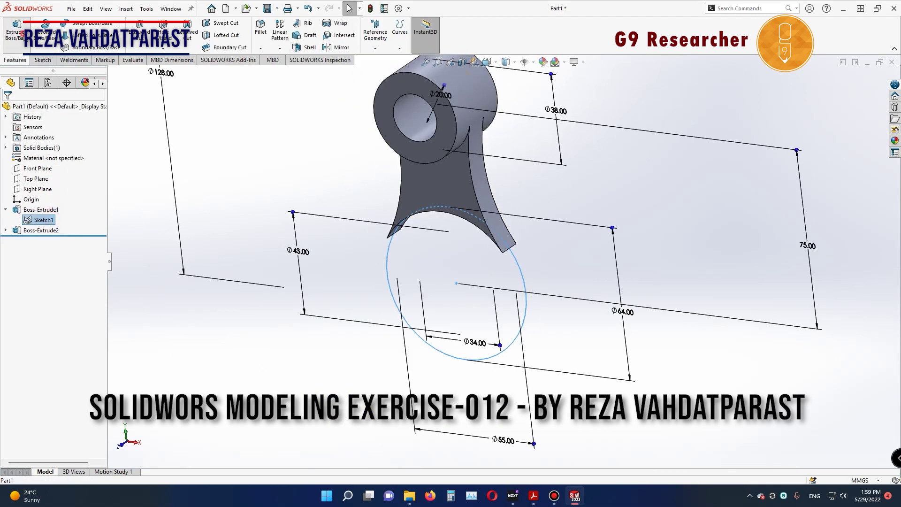
click(402, 232)
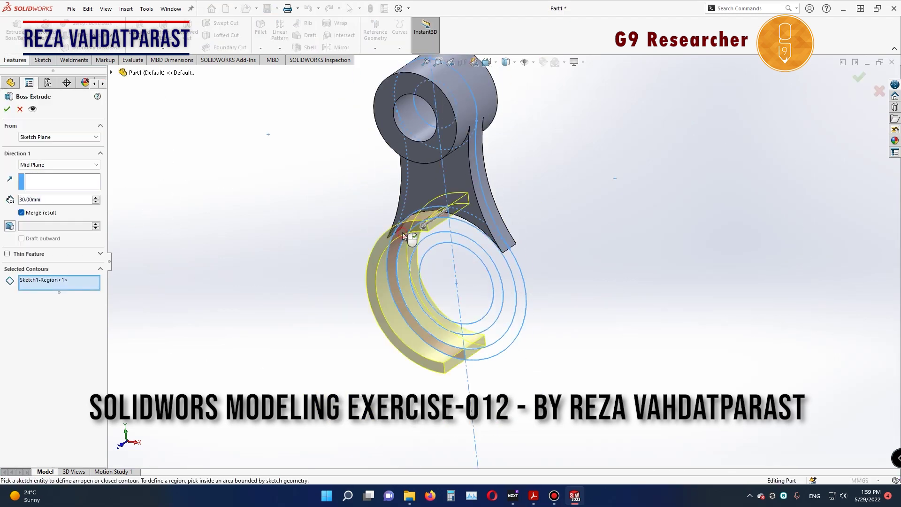
click(517, 281)
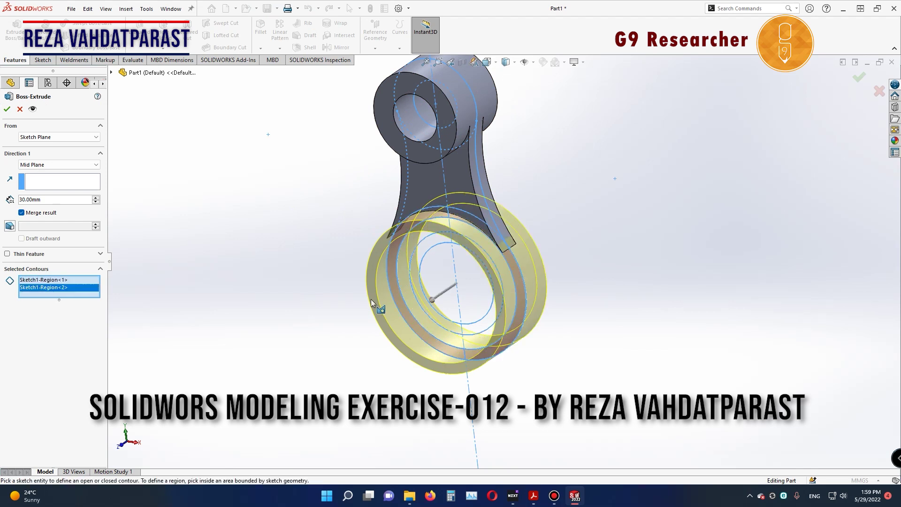
click(6, 108)
mouse_move(258, 205)
middle_down()
mouse_move(314, 163)
mouse_move(241, 170)
mouse_move(255, 224)
mouse_move(361, 252)
middle_up()
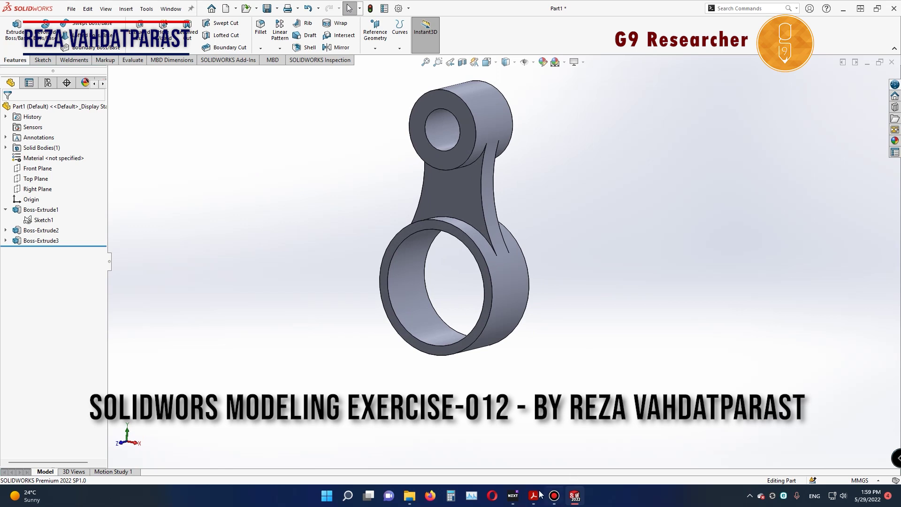
click(534, 496)
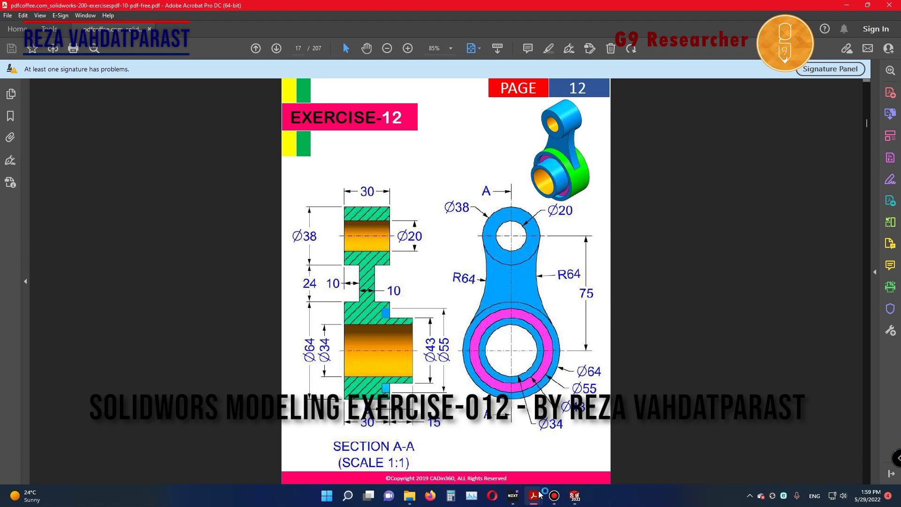
click(539, 494)
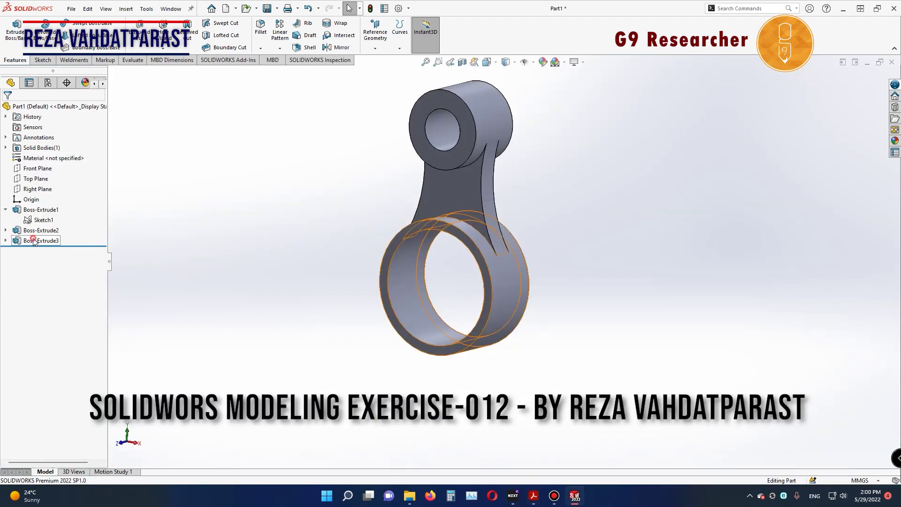
click(41, 240)
click(42, 211)
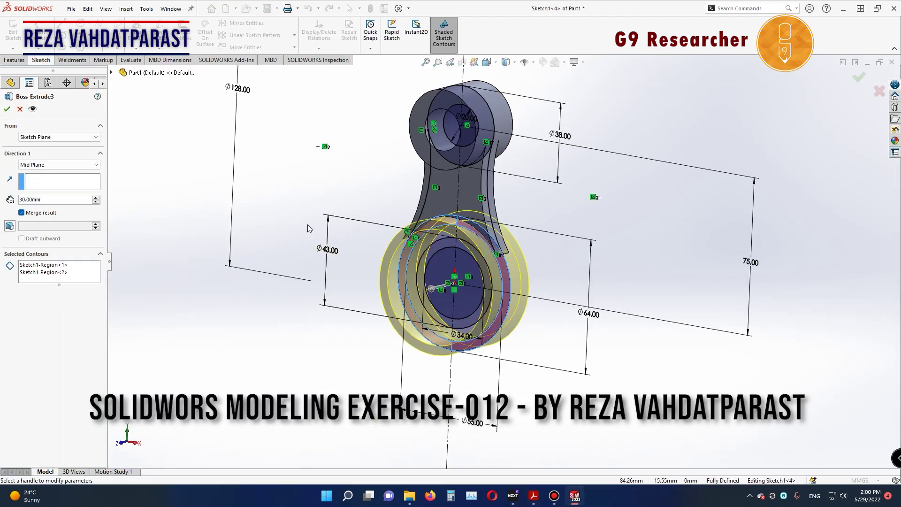
middle_drag(308, 224, 236, 286)
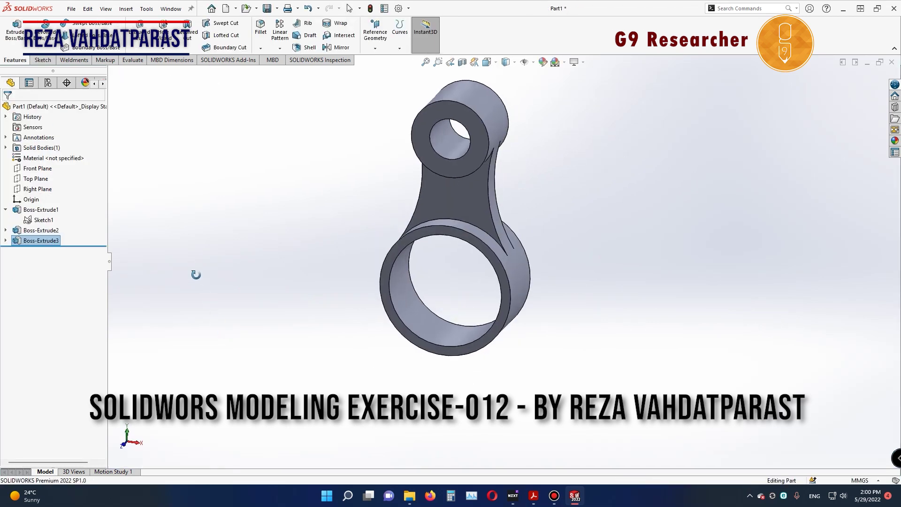
Step: Start a new extrusion from Sketch1 with the bottom boss ring and inner ring regions
click(44, 220)
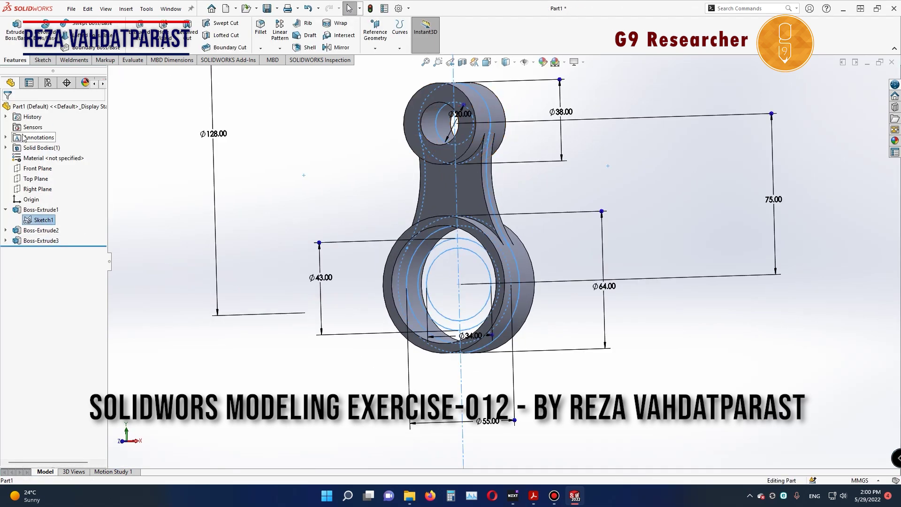
click(11, 29)
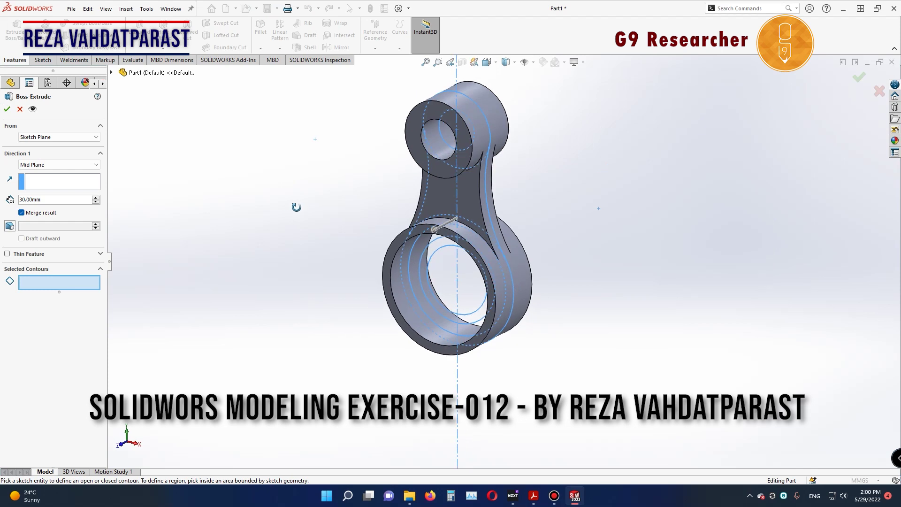
click(412, 256)
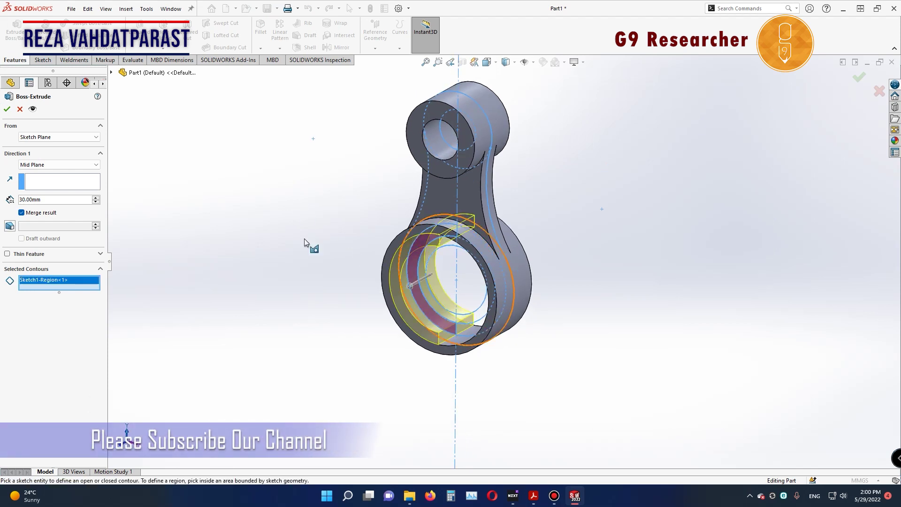
middle_drag(311, 243, 343, 145)
click(466, 238)
mouse_move(303, 193)
middle_down()
mouse_move(241, 142)
mouse_move(243, 207)
mouse_move(227, 240)
mouse_move(240, 150)
mouse_move(229, 230)
middle_up()
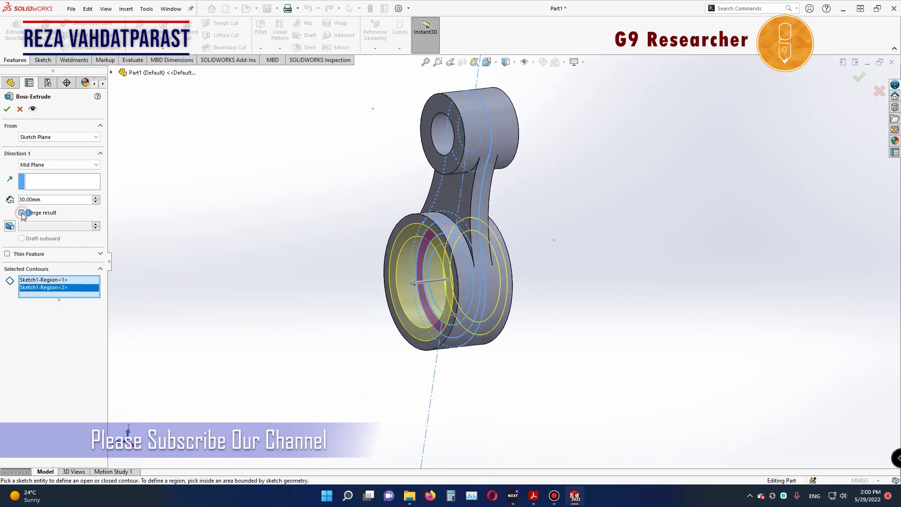
Step: Make it a reversed 15 mm Blind extrusion with Direction 2 enabled, creating Boss-Extrude4
click(59, 165)
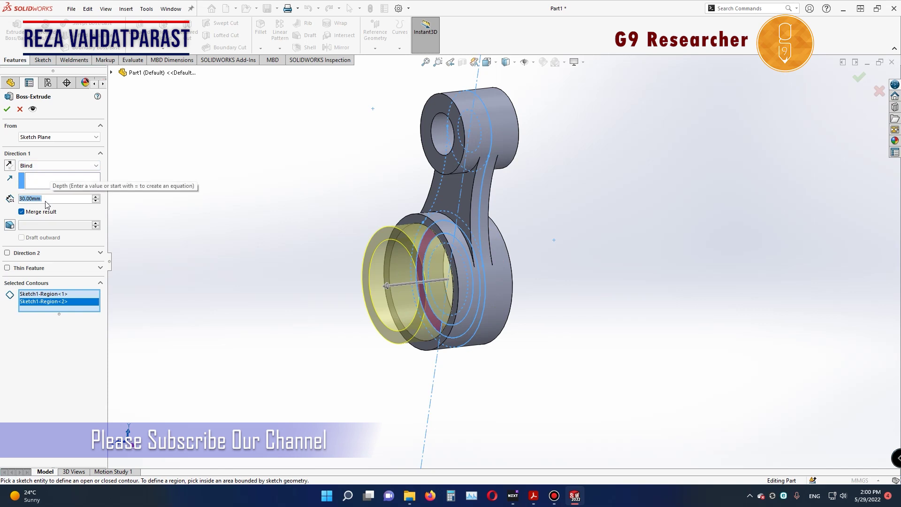
click(10, 166)
text(15)
key(Return)
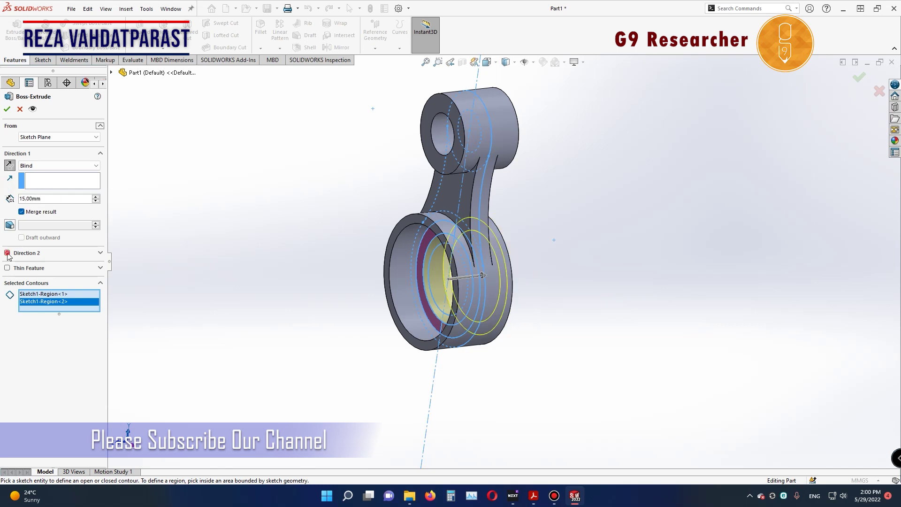
click(7, 253)
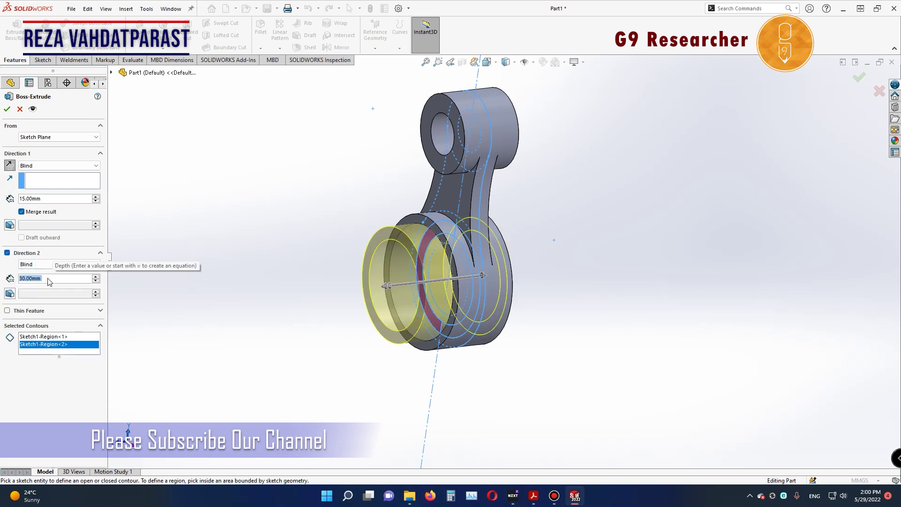
text(10)
key(Return)
mouse_move(242, 211)
middle_down()
mouse_move(151, 185)
mouse_move(428, 459)
middle_up()
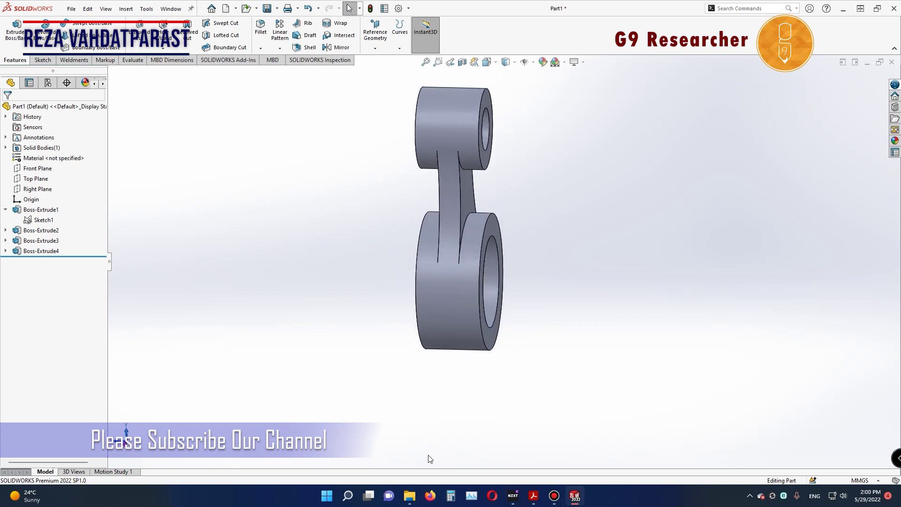
Step: Change Boss-Extrude4 to a Mid Plane extrusion 20 mm deep
click(47, 250)
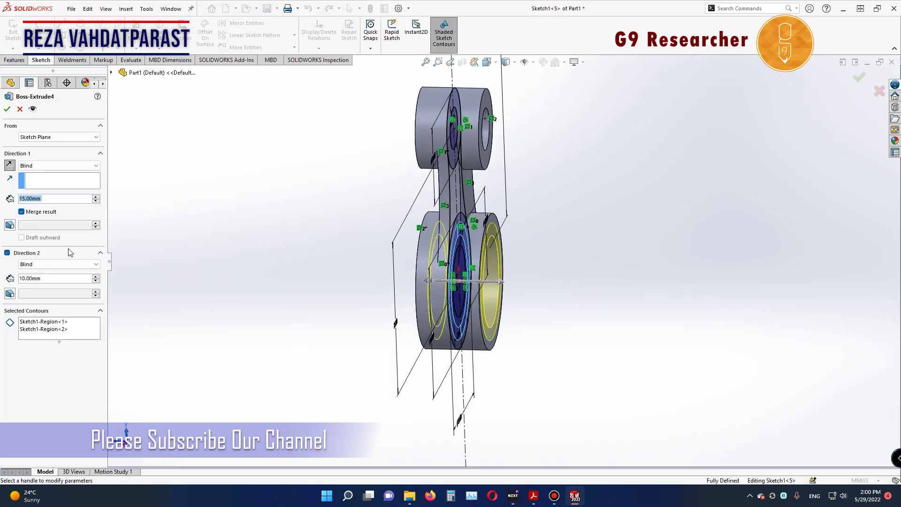
click(39, 166)
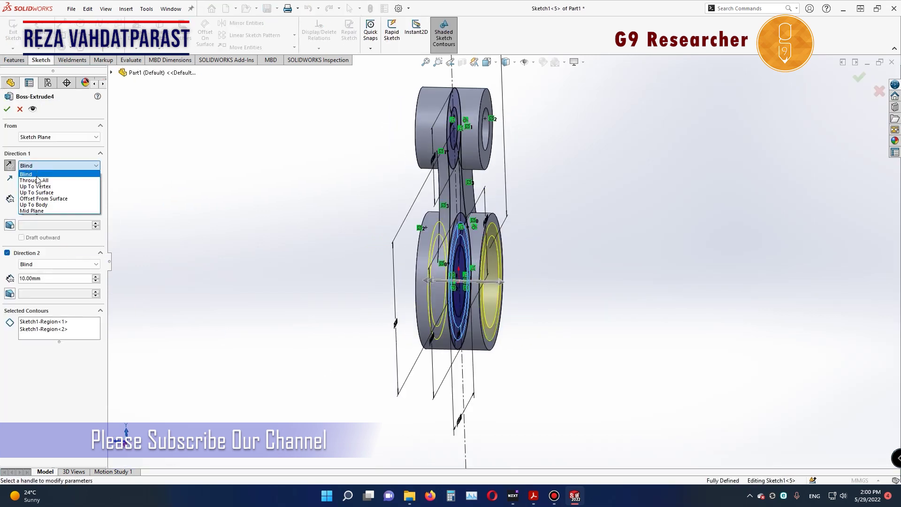
click(43, 211)
text(20)
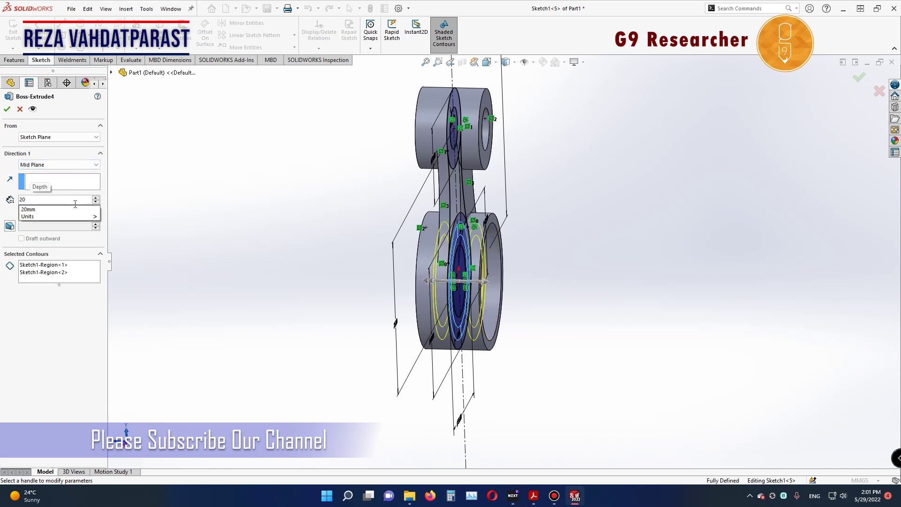
click(76, 208)
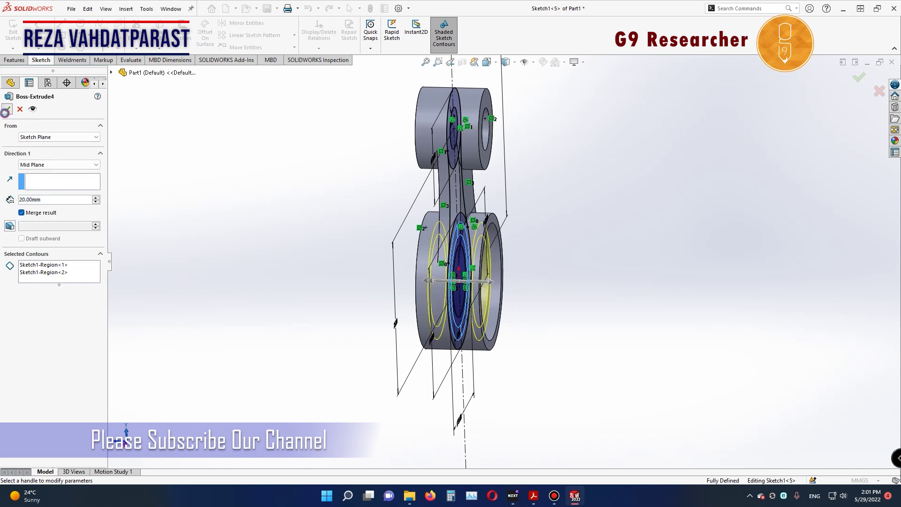
click(7, 109)
Step: Check the Exercise-12 drawing and reopen Boss-Extrude4, keeping a one-sided Blind end condition
click(535, 494)
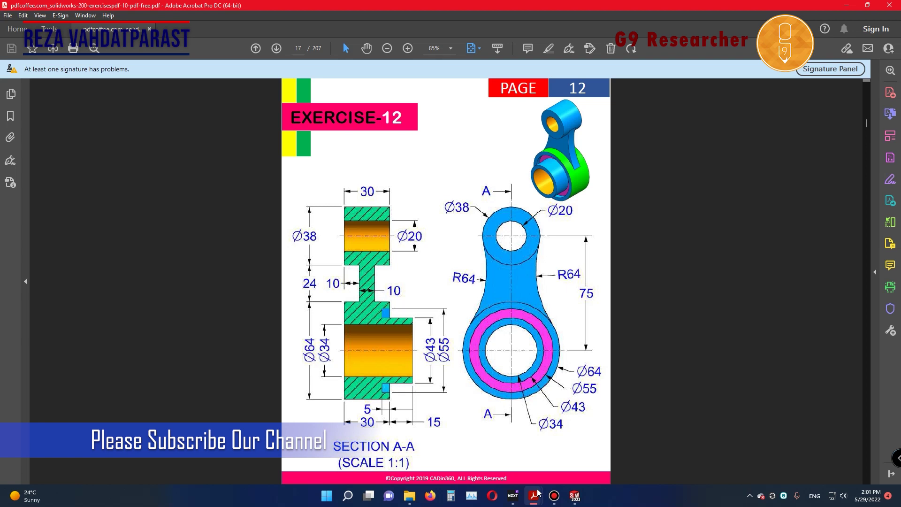
click(535, 494)
right_click(47, 220)
click(62, 220)
click(57, 165)
Step: Set Boss-Extrude4 to 15 mm in Direction 1 and 10 mm in Direction 2
middle_drag(228, 334, 202, 332)
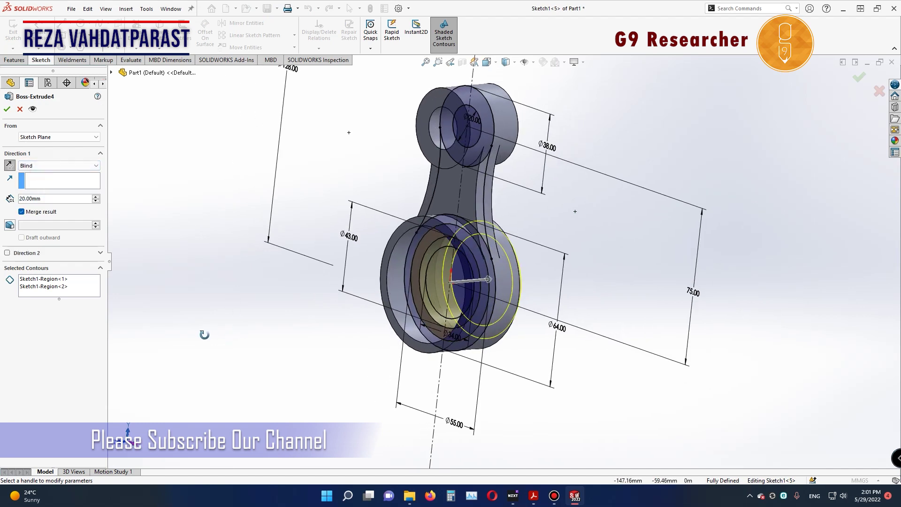
double_click(50, 198)
text(15)
key(Return)
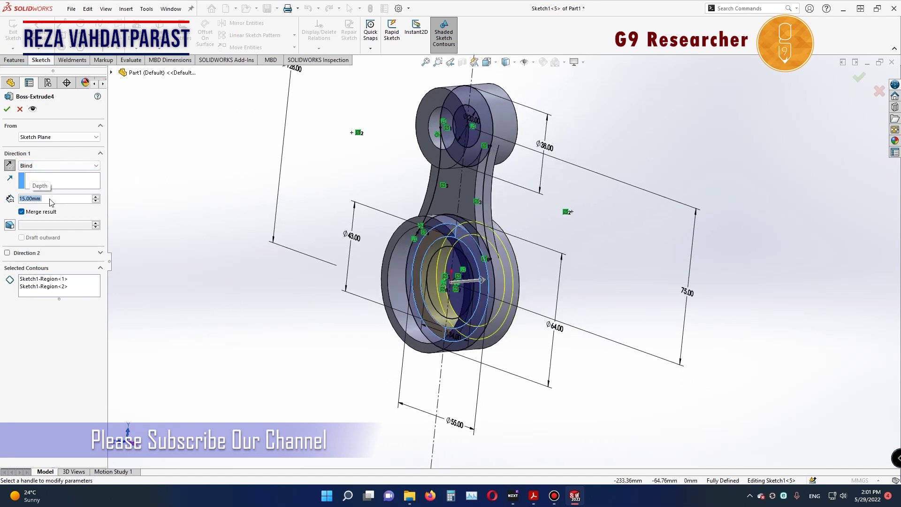
click(7, 253)
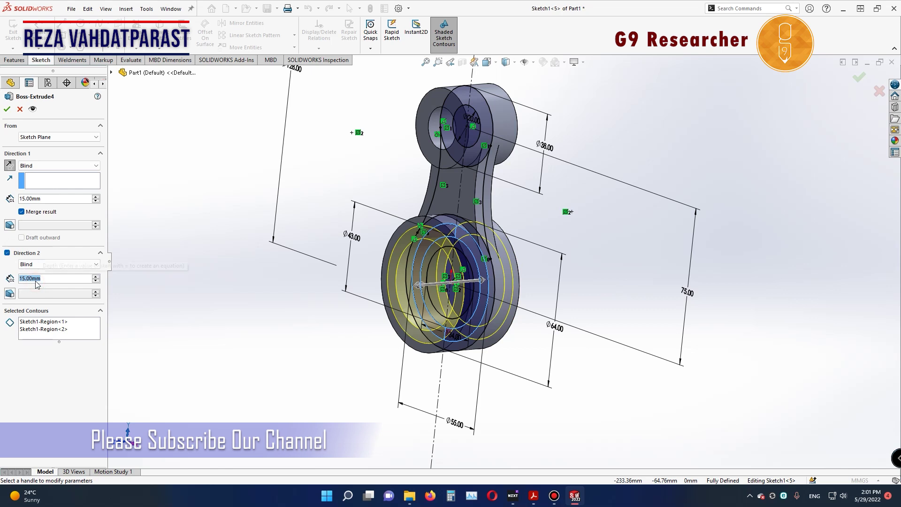
text(10)
key(Return)
click(7, 109)
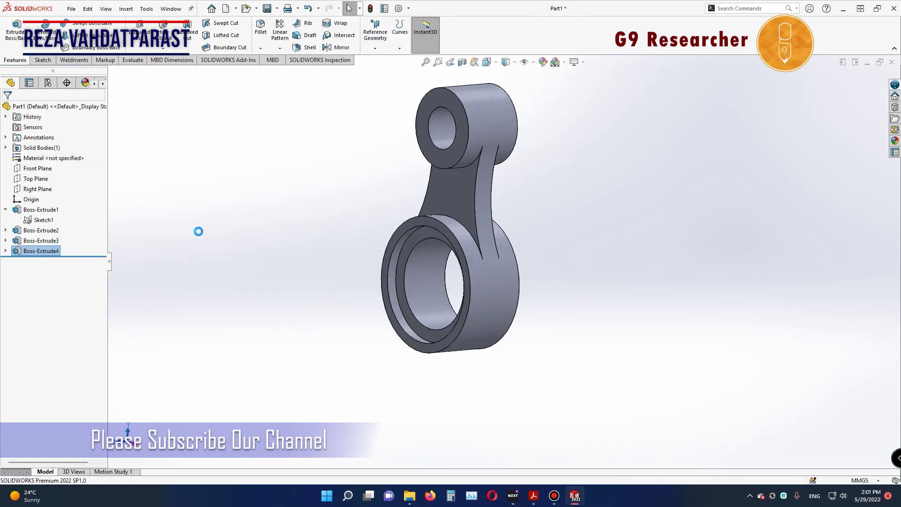
click(536, 498)
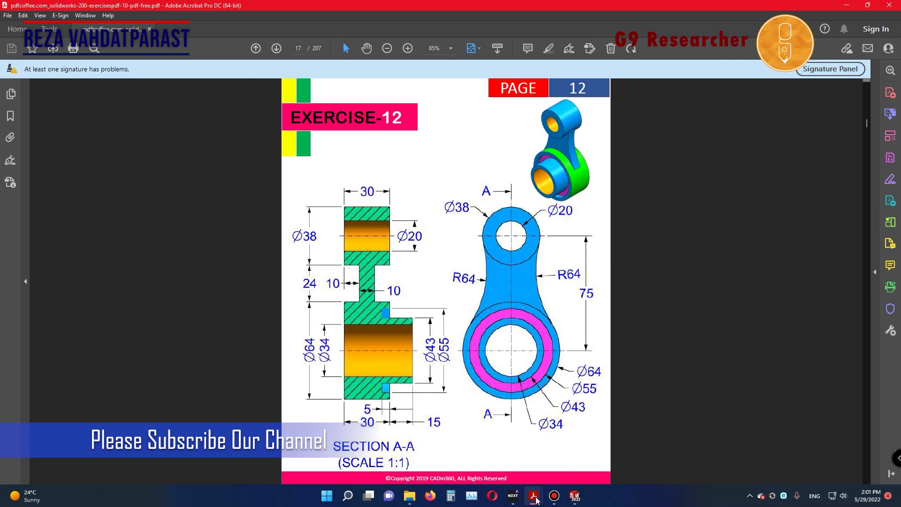
click(538, 501)
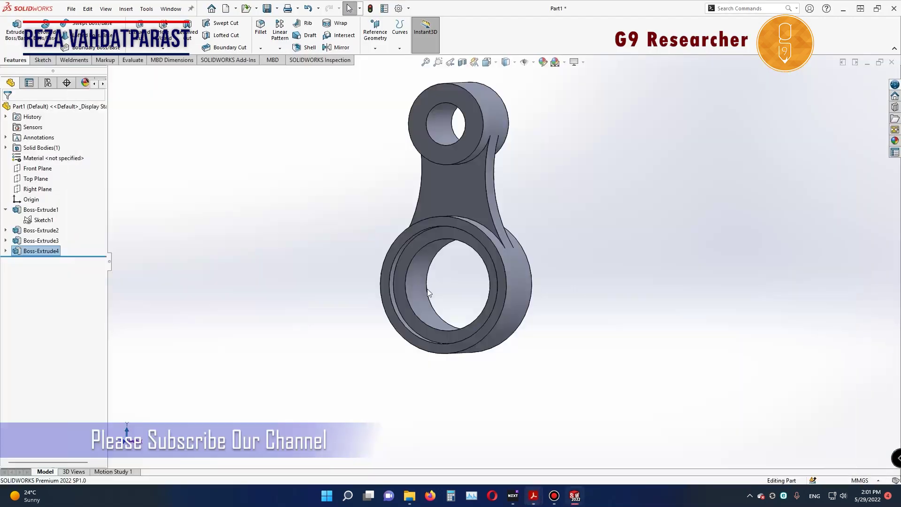
click(43, 220)
Step: Extrude both inner lower-bore regions reversed 15 mm plus 30 mm in Direction 2 as Boss-Extrude5
click(16, 28)
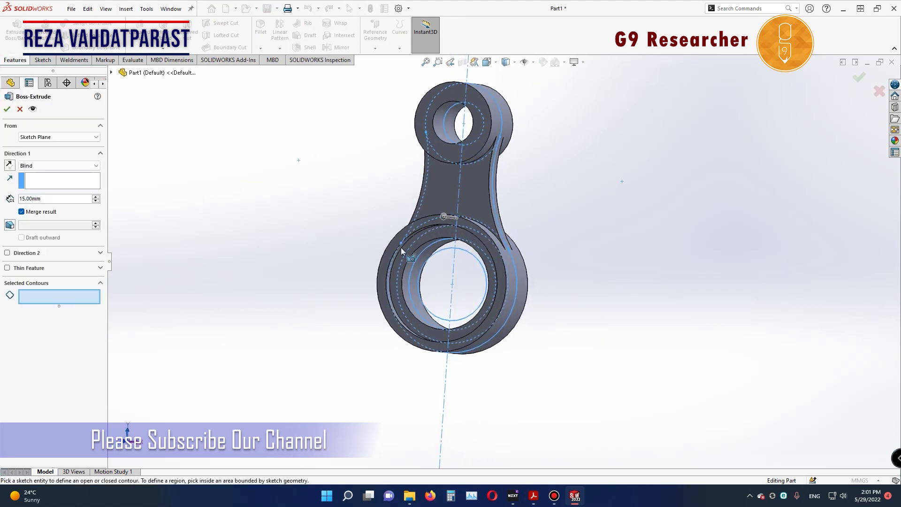
click(463, 248)
click(464, 249)
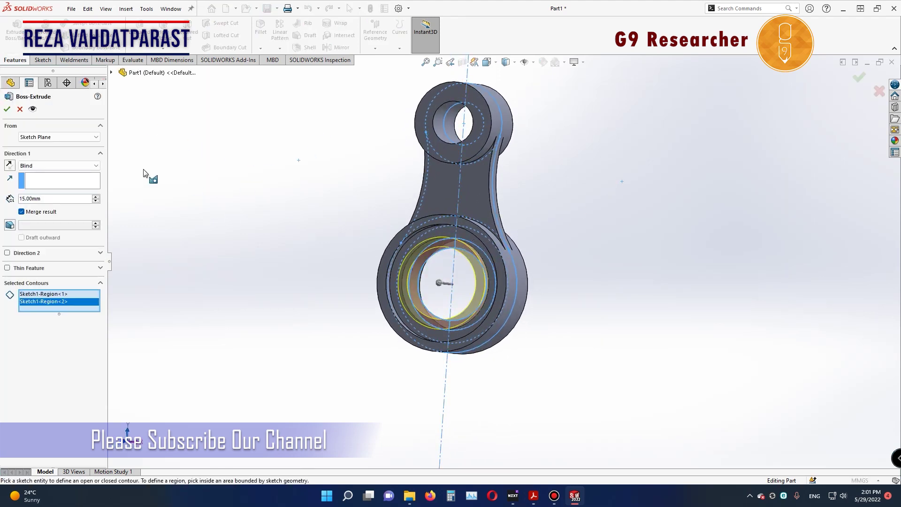
click(9, 166)
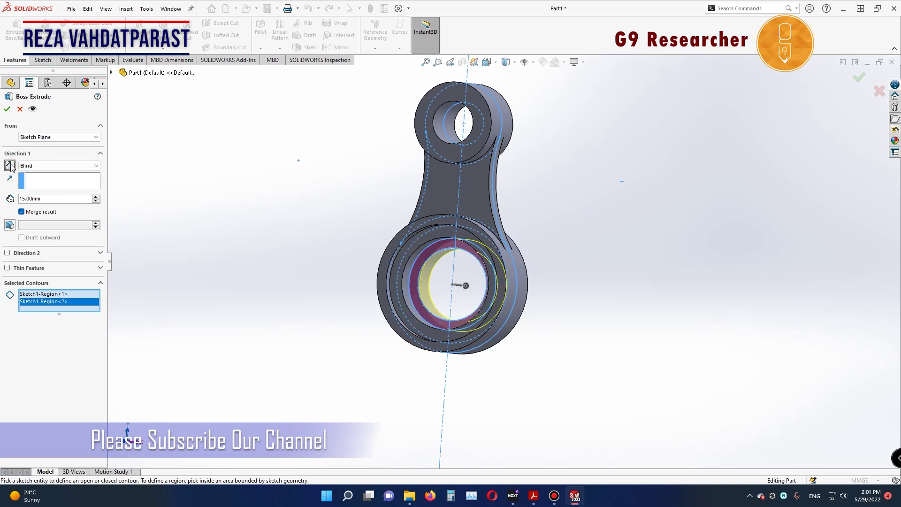
click(7, 253)
text(30)
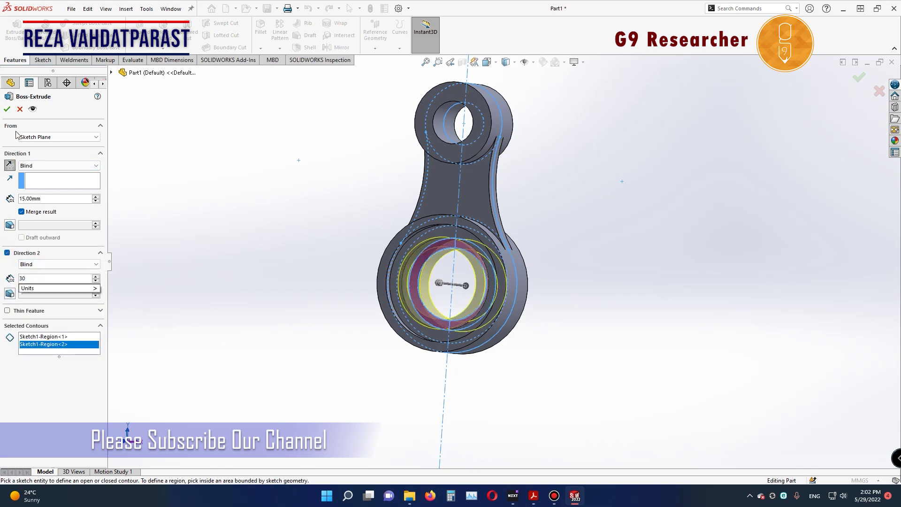
key(Return)
click(8, 106)
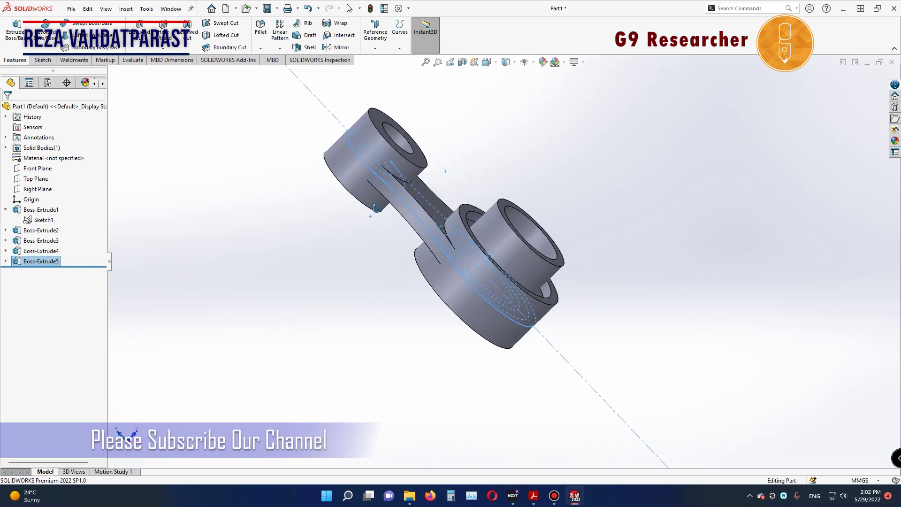
mouse_move(262, 282)
middle_down()
mouse_move(118, 300)
mouse_move(333, 194)
mouse_move(288, 213)
mouse_move(332, 202)
mouse_move(303, 186)
mouse_move(334, 291)
middle_up()
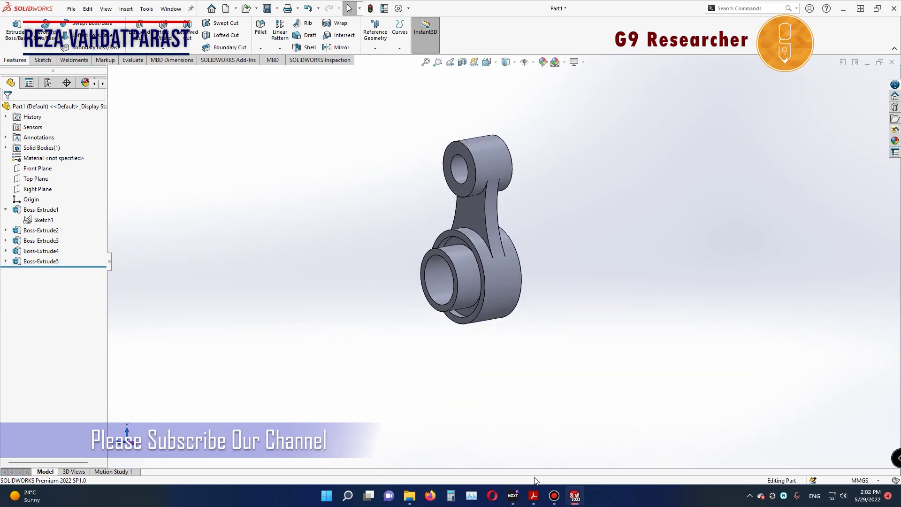
click(536, 498)
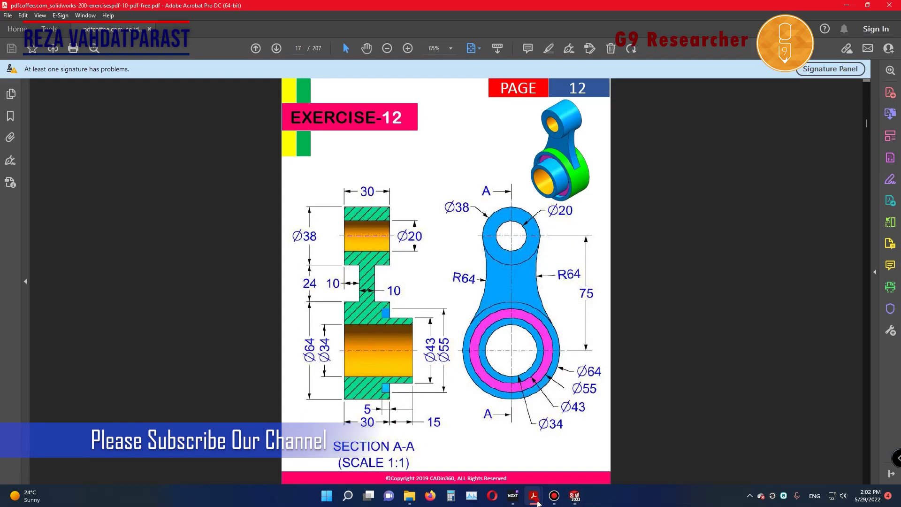
click(538, 501)
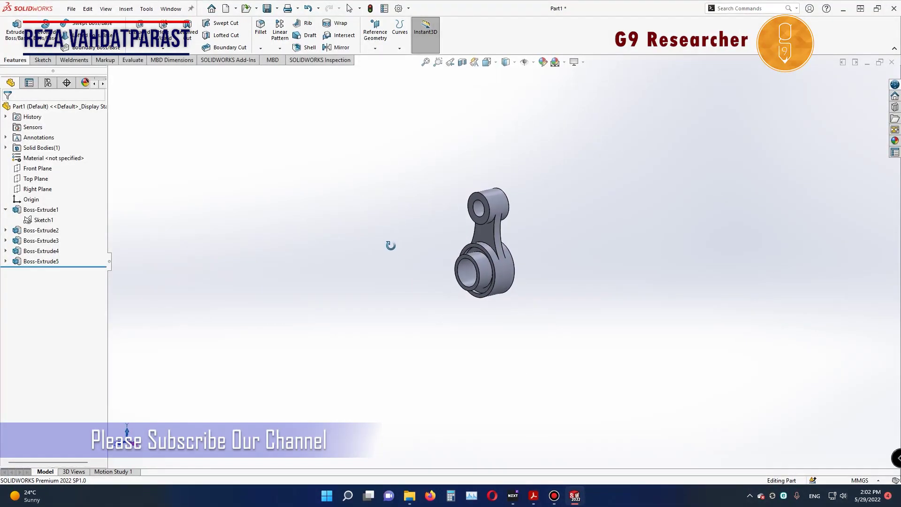